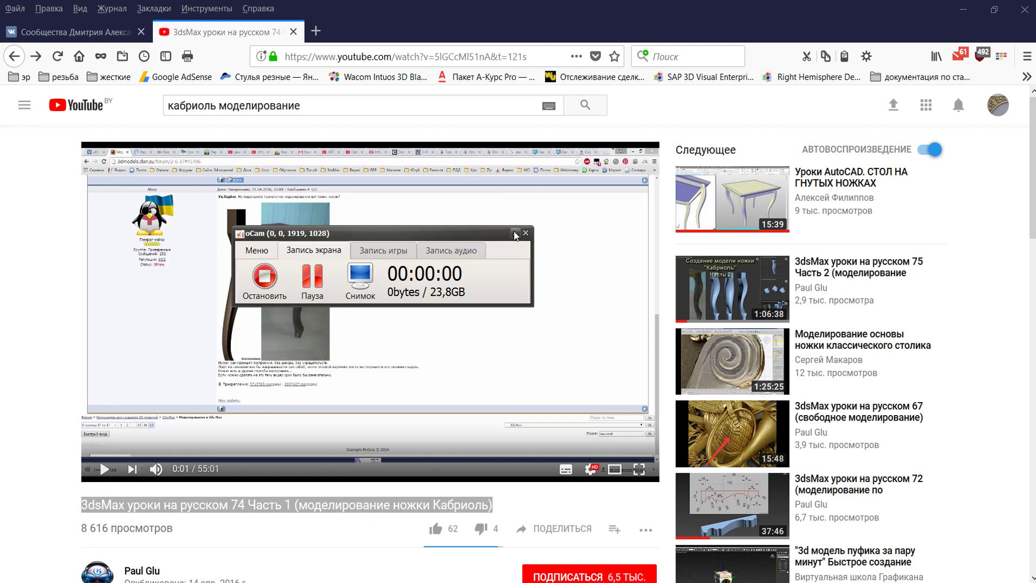
# Close the oCam recorder window and scroll the cabriole-leg lesson page down to its comments
pyautogui.click(521, 233)
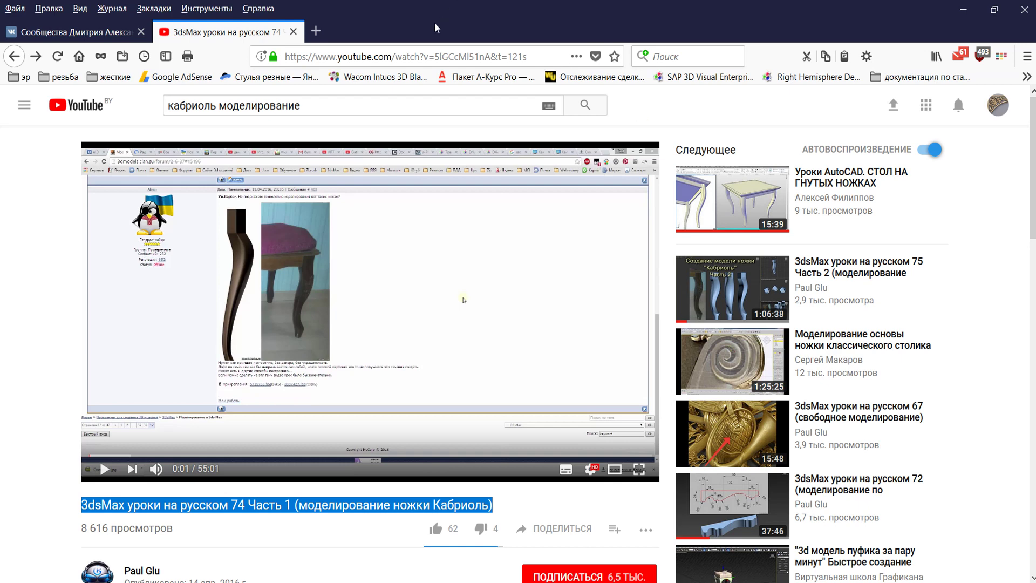
pyautogui.scroll(-2, 350, 329)
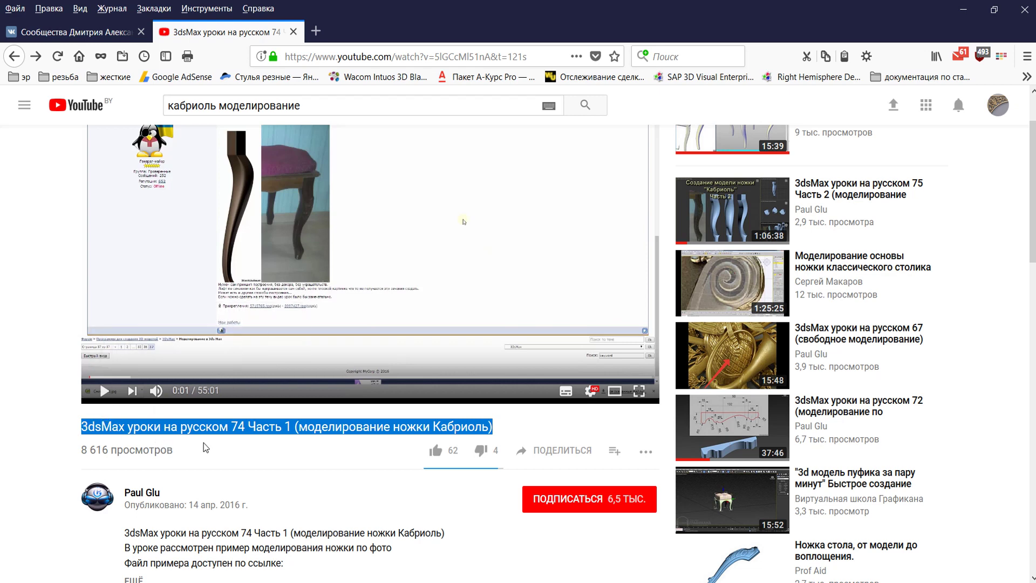
pyautogui.scroll(2, 203, 443)
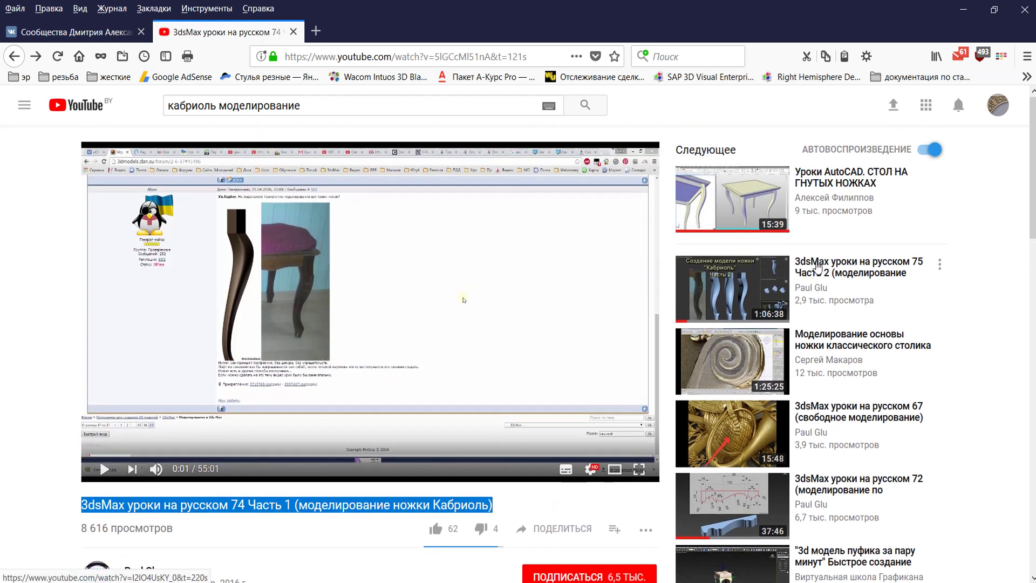
pyautogui.scroll(-4, 465, 268)
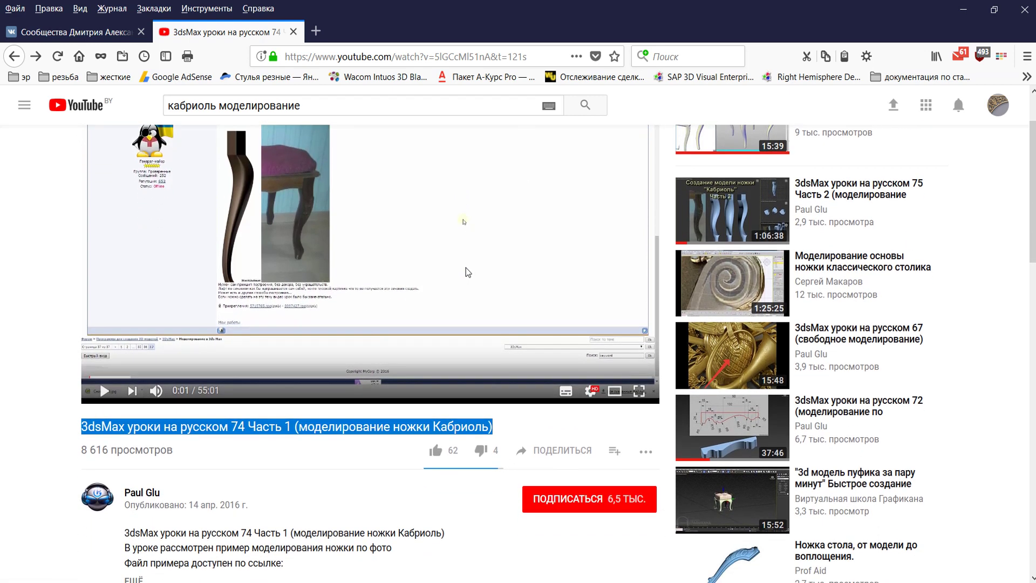
pyautogui.scroll(-2, 503, 270)
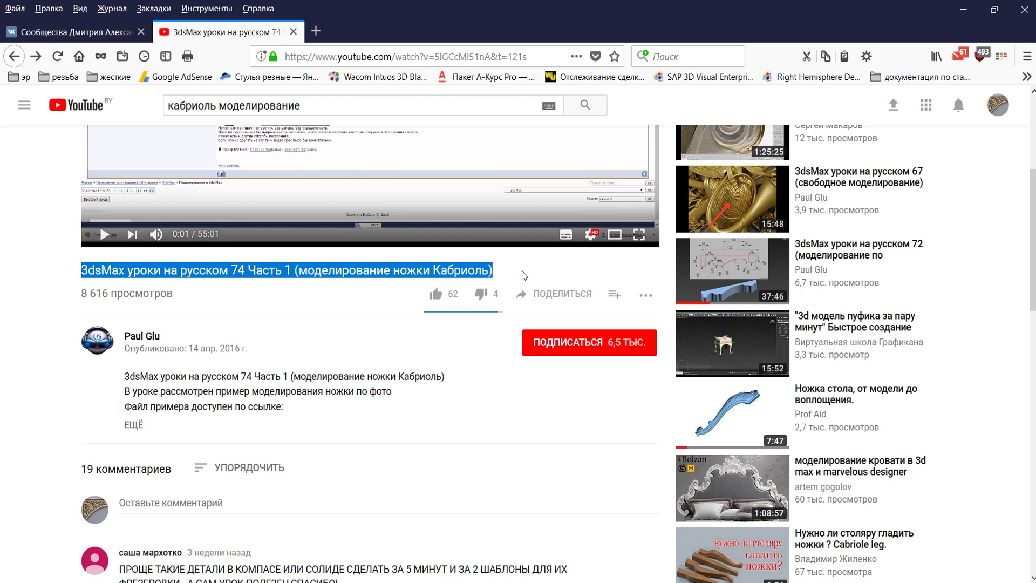
pyautogui.scroll(-3, 521, 275)
pyautogui.scroll(-2, 522, 276)
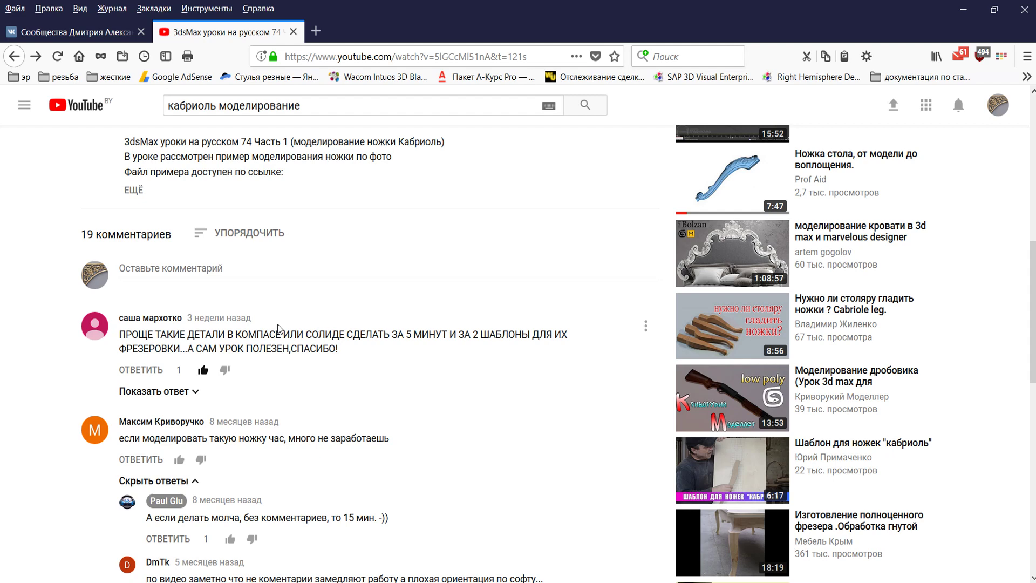
pyautogui.scroll(-2, 370, 286)
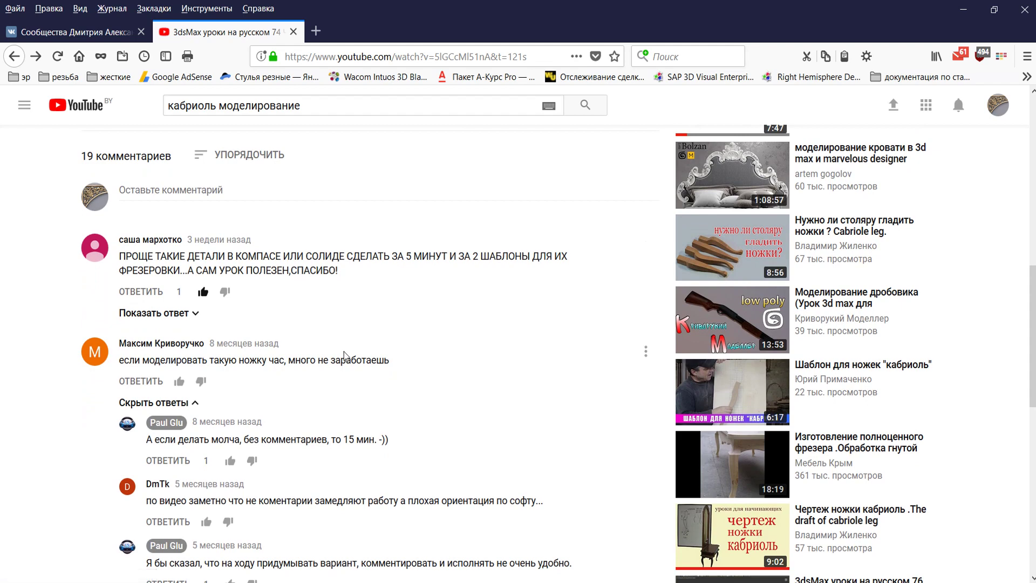
pyautogui.scroll(-3, 448, 274)
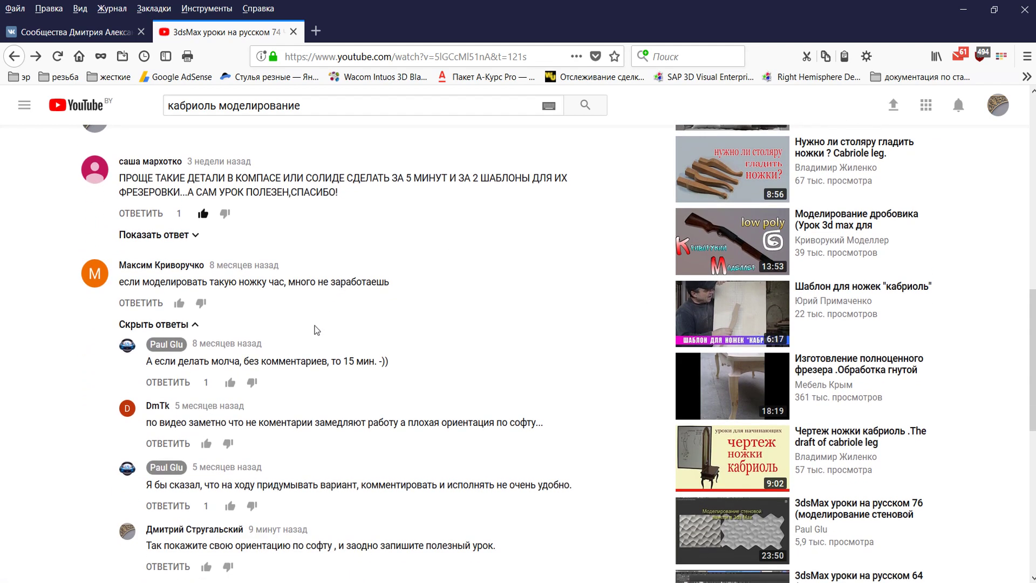
pyautogui.scroll(-3, 318, 330)
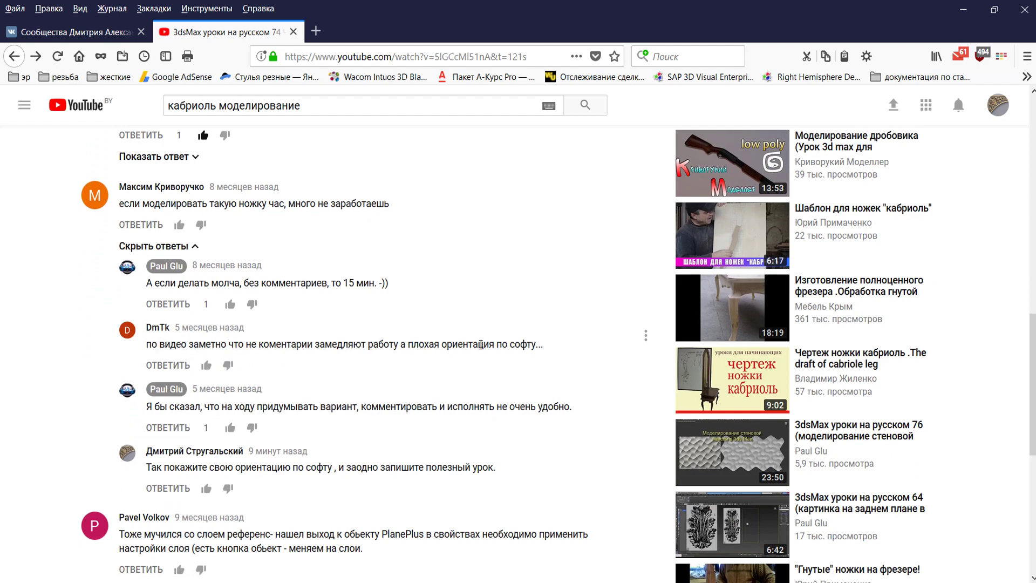
pyautogui.scroll(3, 408, 389)
pyautogui.scroll(-3, 408, 389)
pyautogui.scroll(2, 405, 328)
pyautogui.scroll(1, 402, 324)
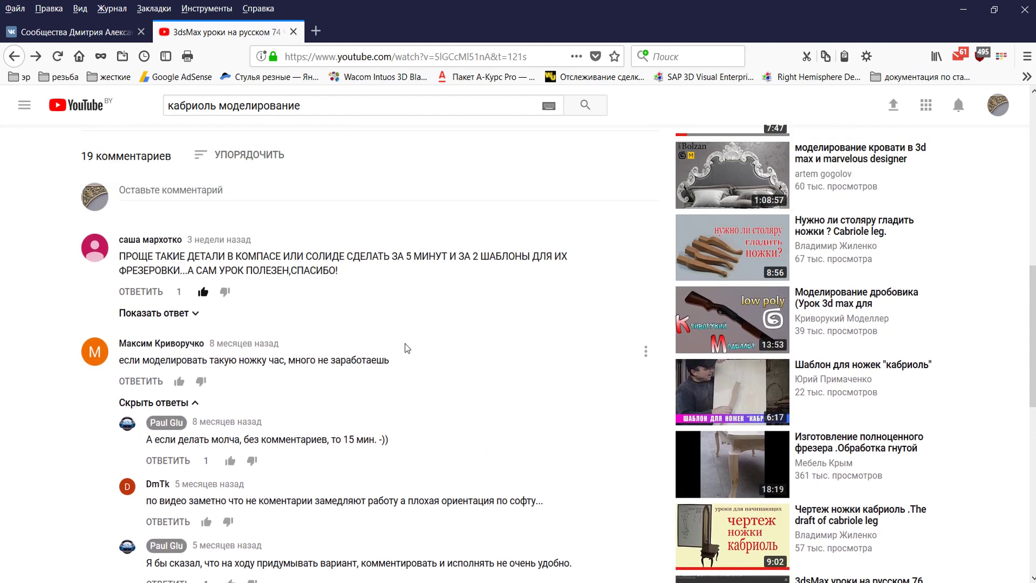
# Highlight the comment about commentary slowing work and scroll to the last loaded comments
pyautogui.scroll(-2, 454, 340)
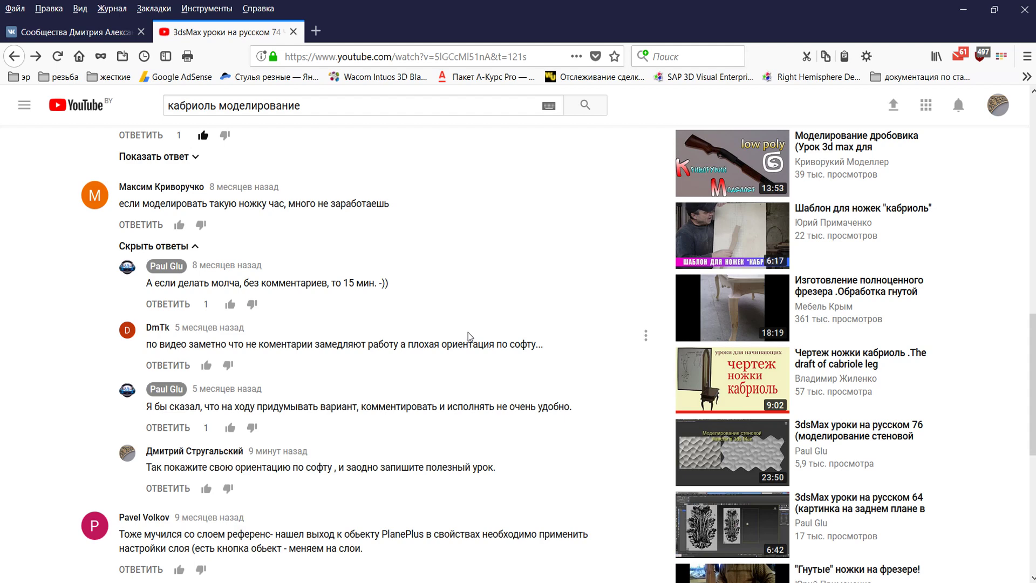
pyautogui.moveTo(142, 349); pyautogui.dragTo(530, 345)
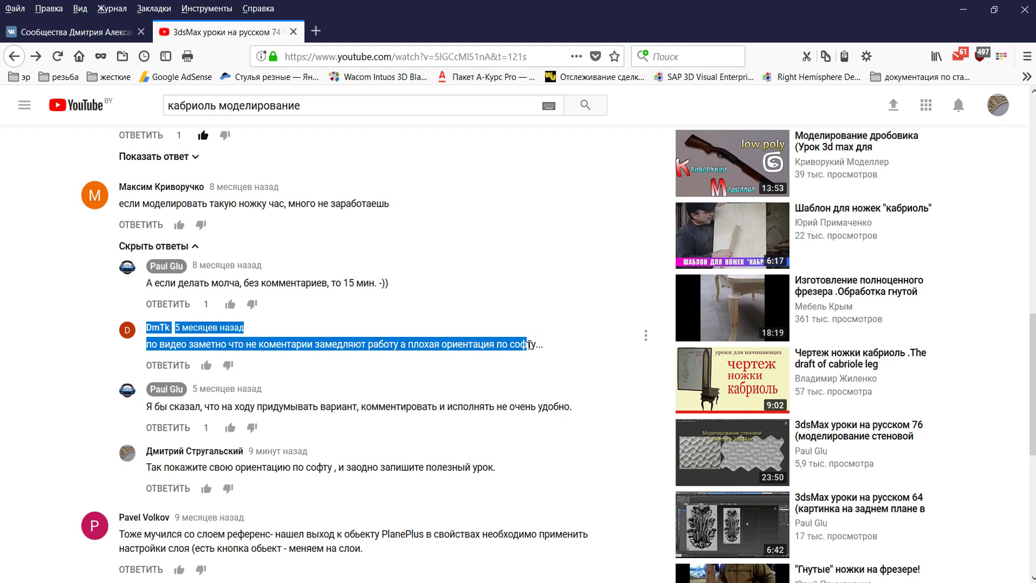
pyautogui.scroll(-3, 388, 333)
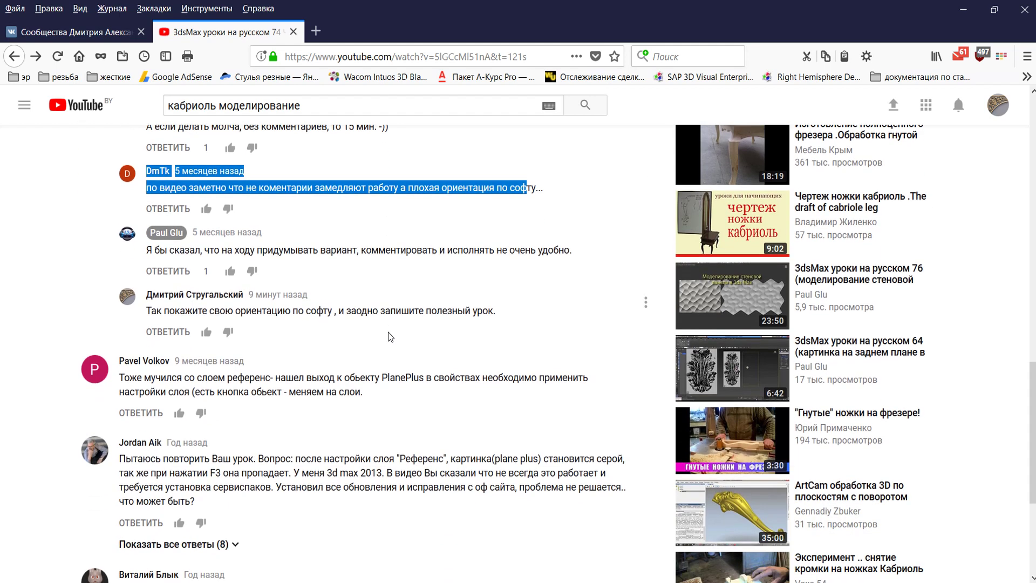
pyautogui.scroll(-3, 432, 299)
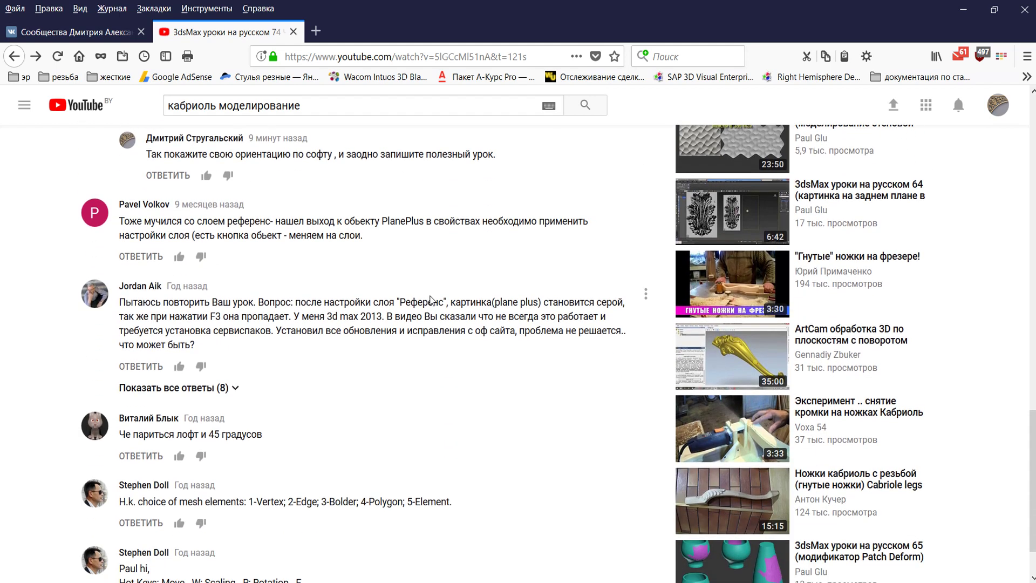
pyautogui.scroll(-2, 263, 398)
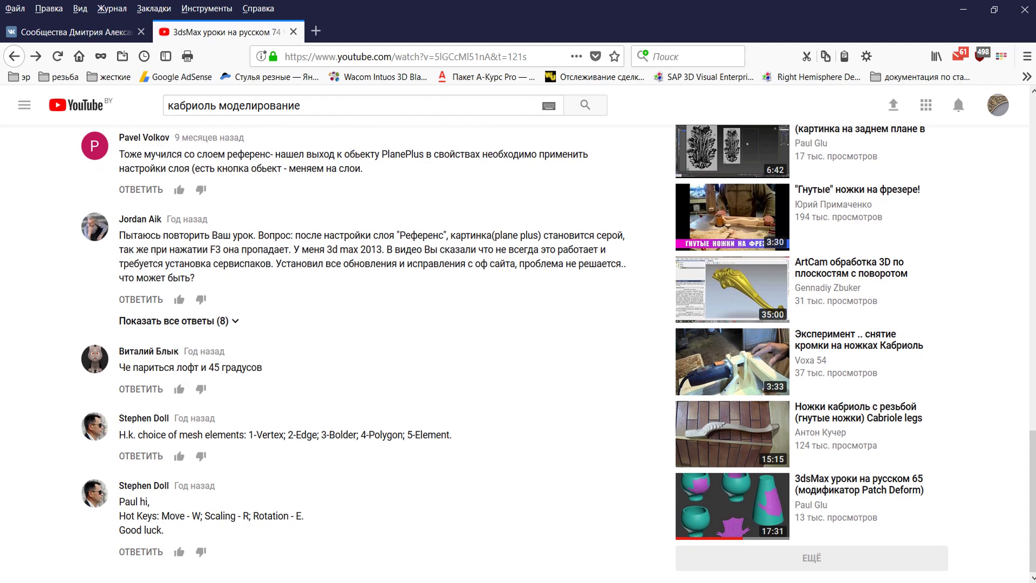
# In Безымянный-1.cdr, inspect the side and front leg profile curves by selecting and zooming
pyautogui.click(599, 502)
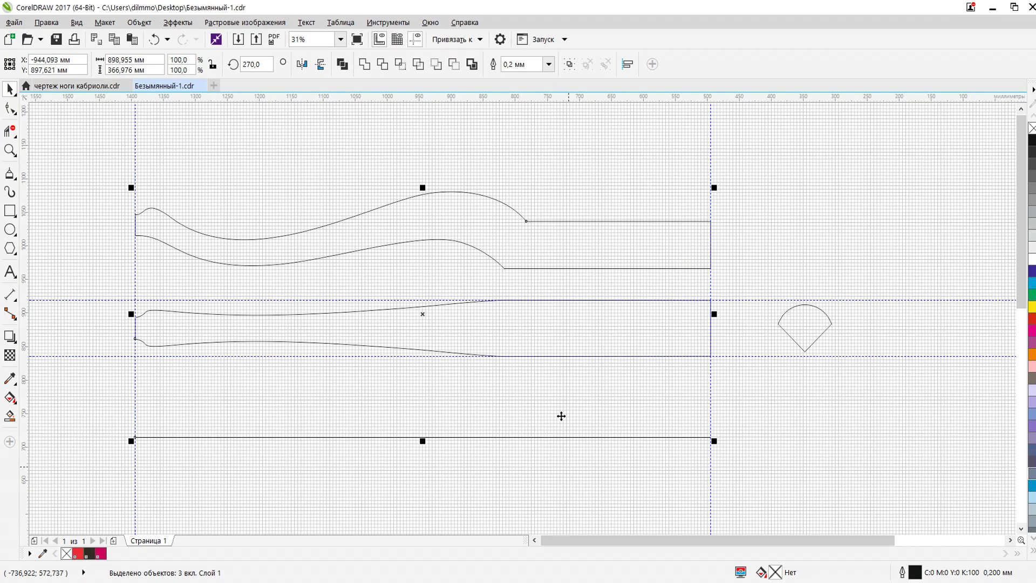
pyautogui.click(322, 183)
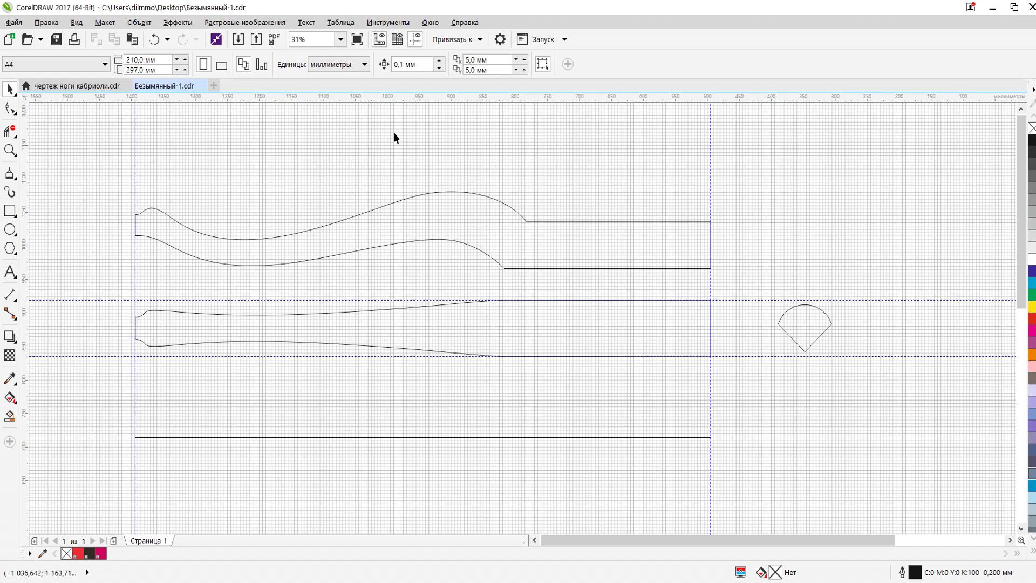
pyautogui.moveTo(100, 184); pyautogui.dragTo(724, 278)
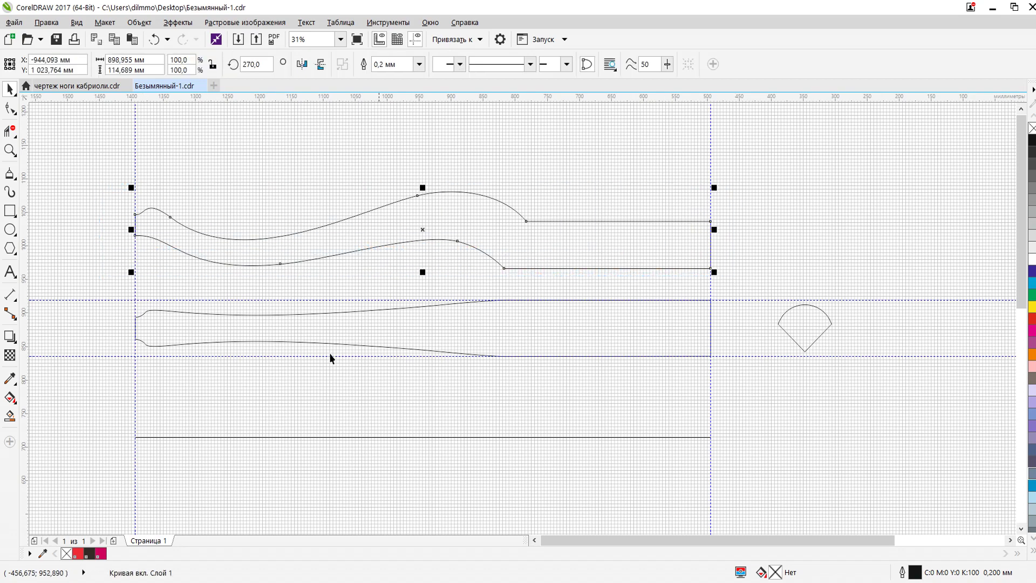
pyautogui.moveTo(91, 290); pyautogui.dragTo(72, 219)
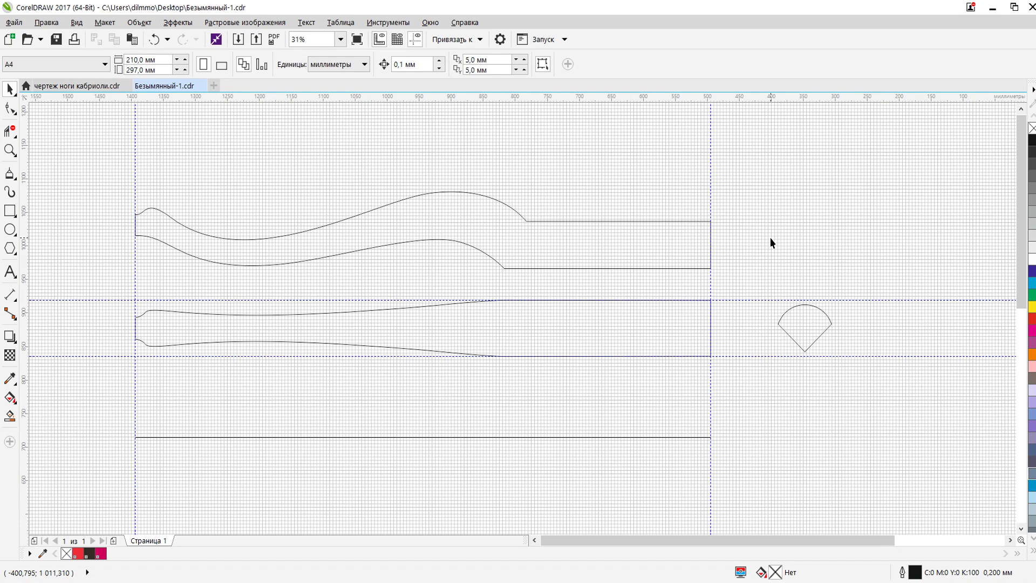
pyautogui.scroll(2, 405, 210)
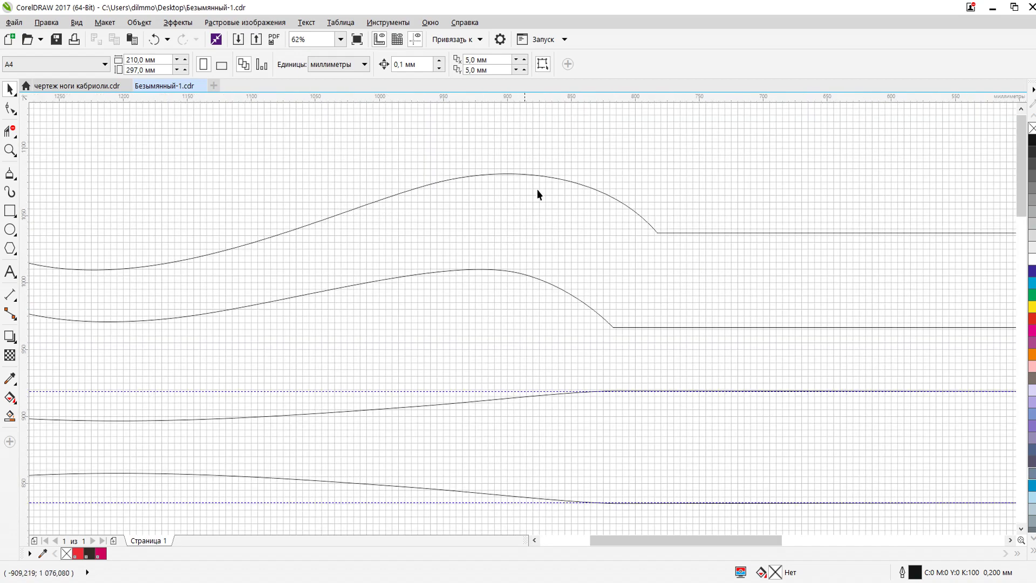
pyautogui.scroll(-2, 540, 166)
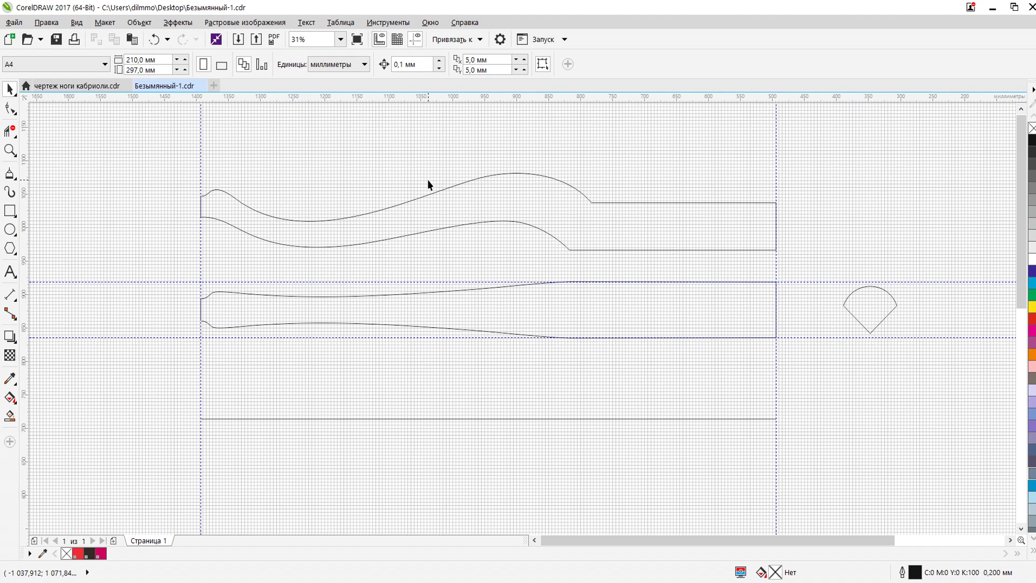
pyautogui.hotkey('alt', 'Tab')
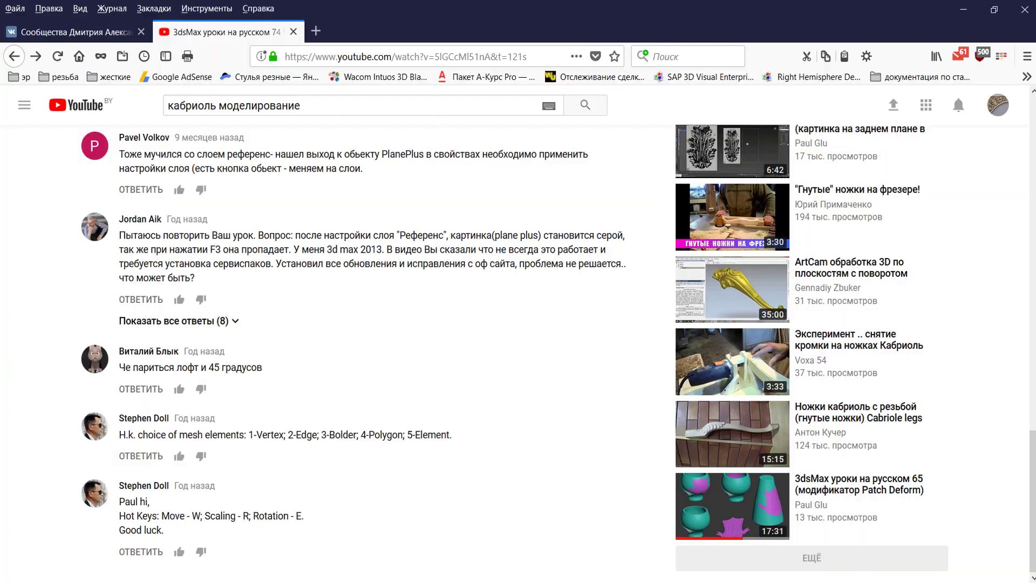
pyautogui.scroll(10, 387, 325)
pyautogui.scroll(5, 387, 329)
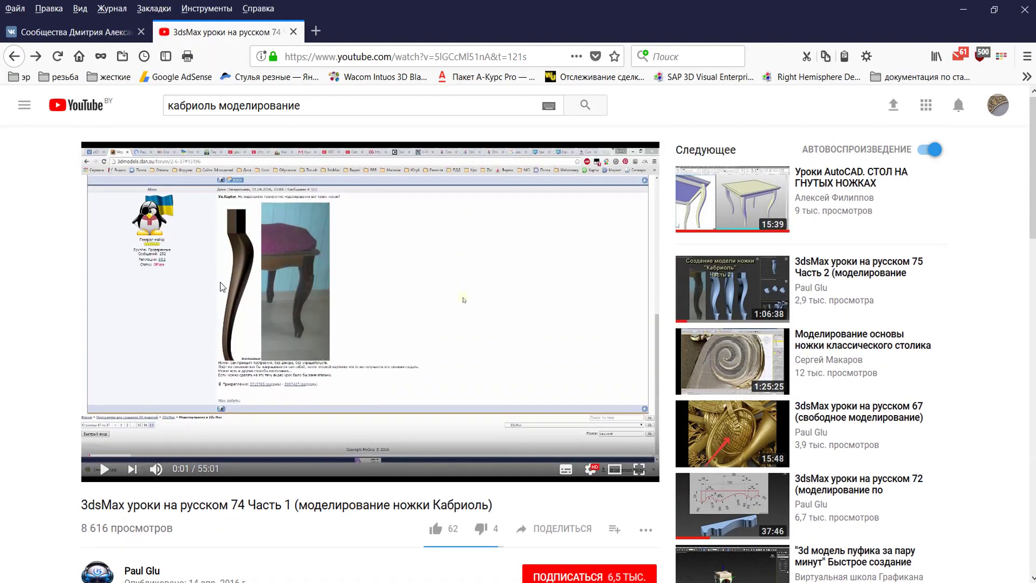
pyautogui.scroll(-3, 243, 292)
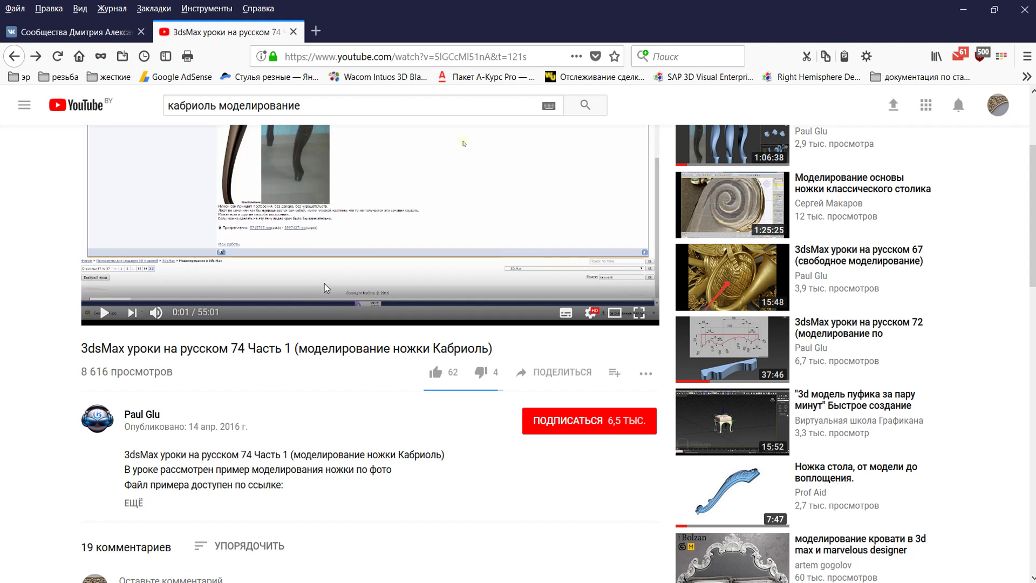
pyautogui.scroll(3, 386, 268)
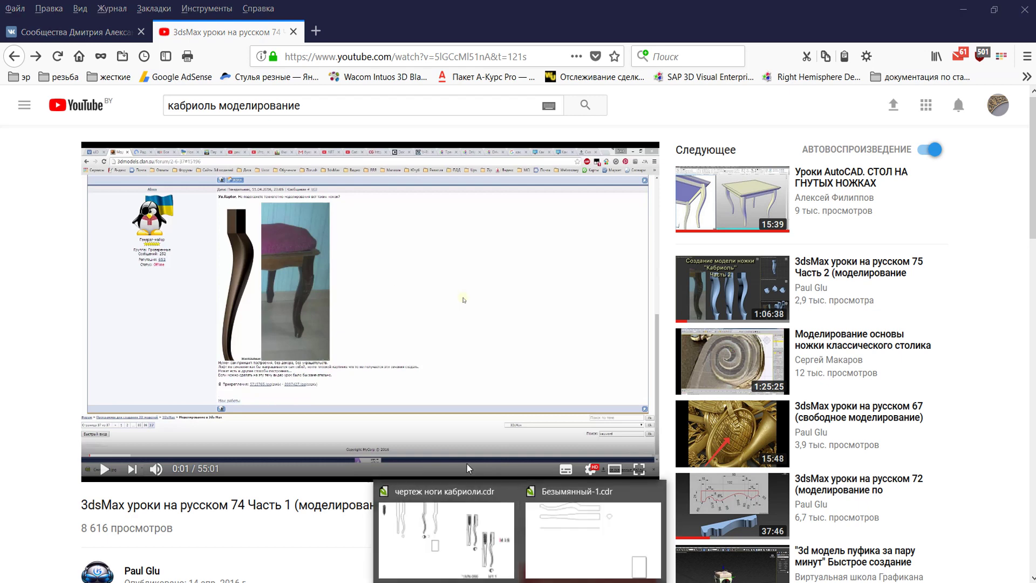
# Bring Безымянный-1.cdr back and select the fan-shaped cross-section
pyautogui.click(605, 546)
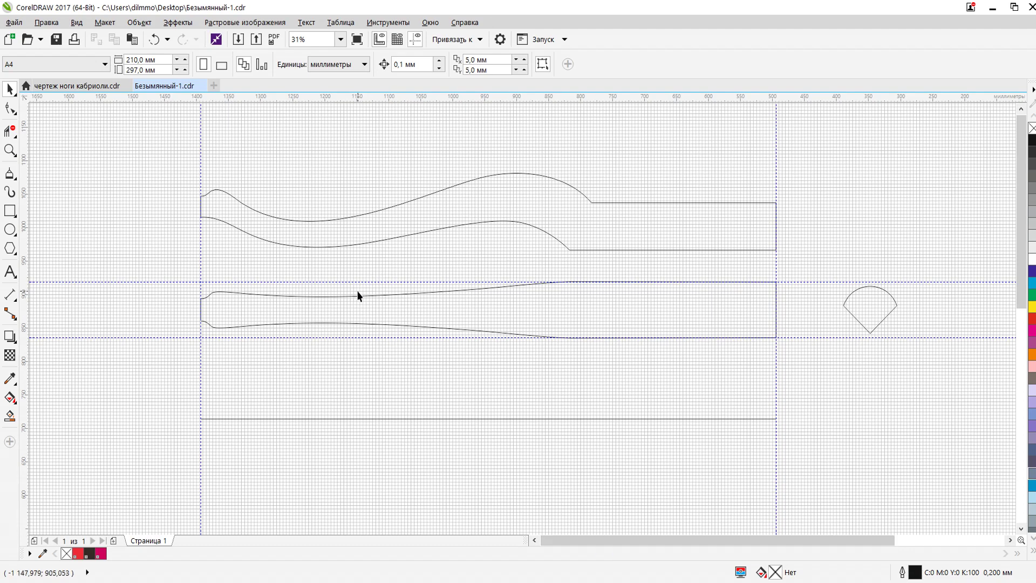
pyautogui.scroll(2, 202, 209)
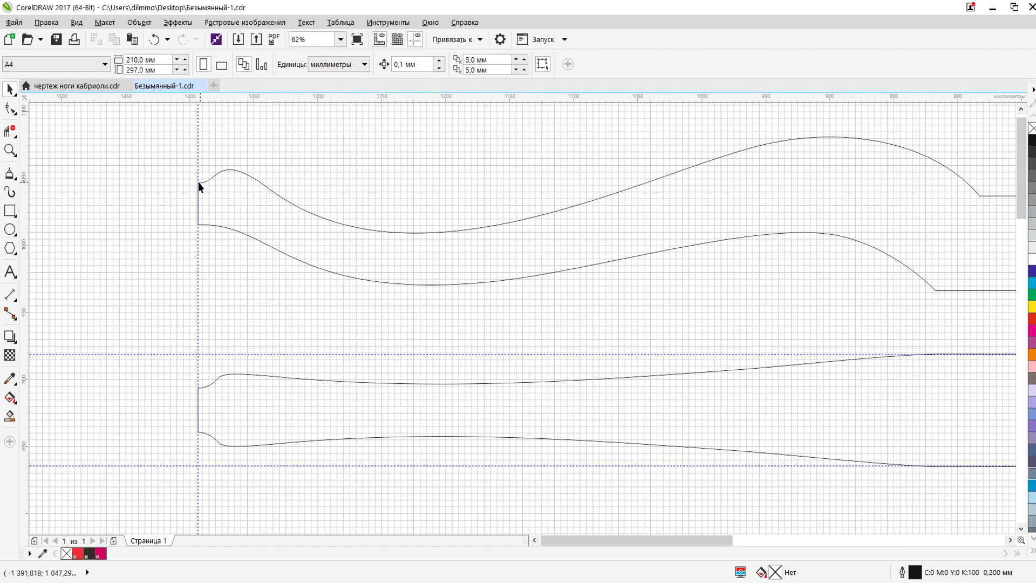
pyautogui.scroll(4, 202, 177)
pyautogui.scroll(-4, 188, 186)
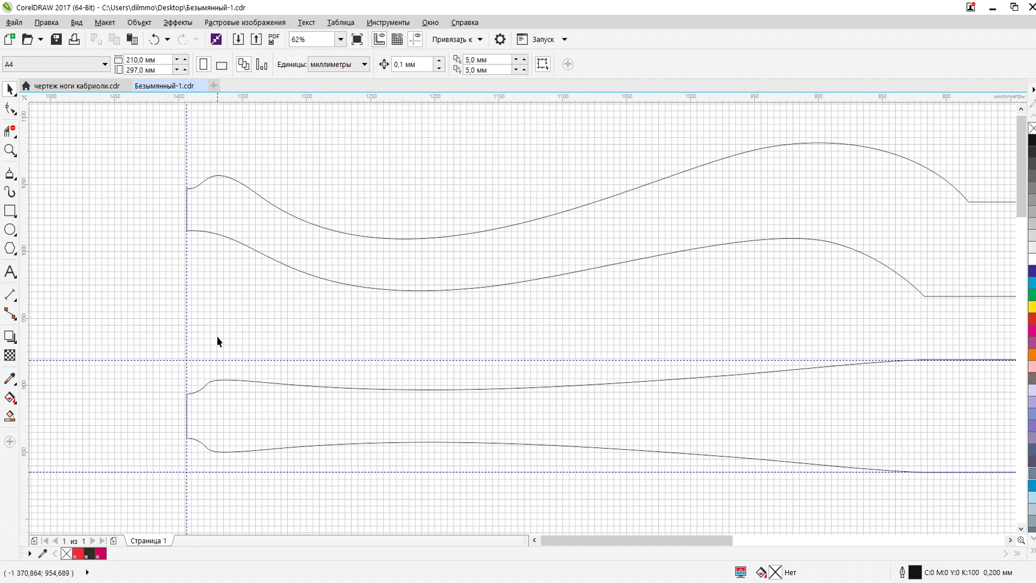
pyautogui.scroll(2, 203, 313)
pyautogui.scroll(-2, 224, 167)
pyautogui.scroll(-2, 239, 303)
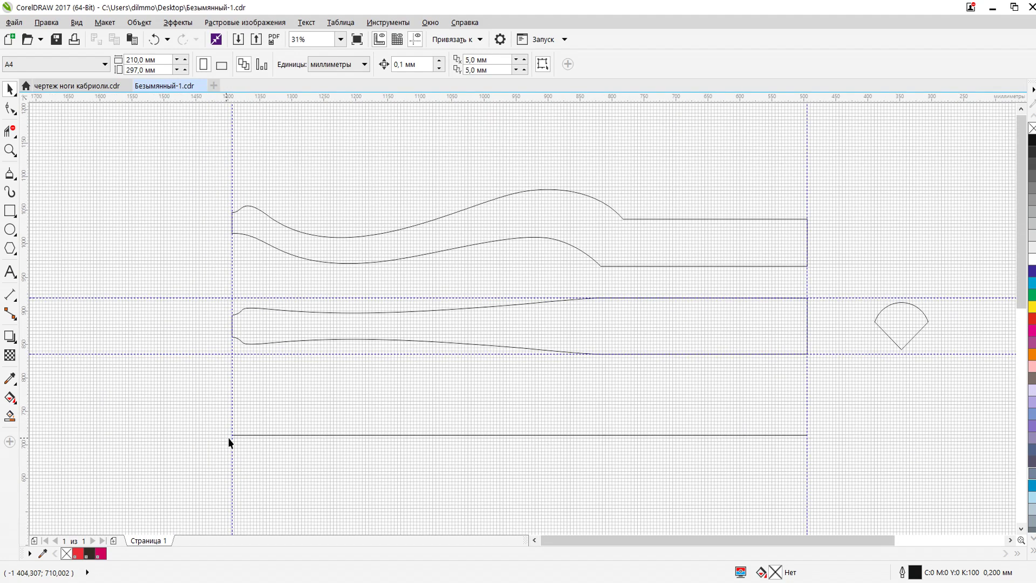
pyautogui.moveTo(912, 313); pyautogui.dragTo(572, 291, button='middle')
pyautogui.scroll(2, 572, 290)
pyautogui.moveTo(486, 249); pyautogui.dragTo(709, 399)
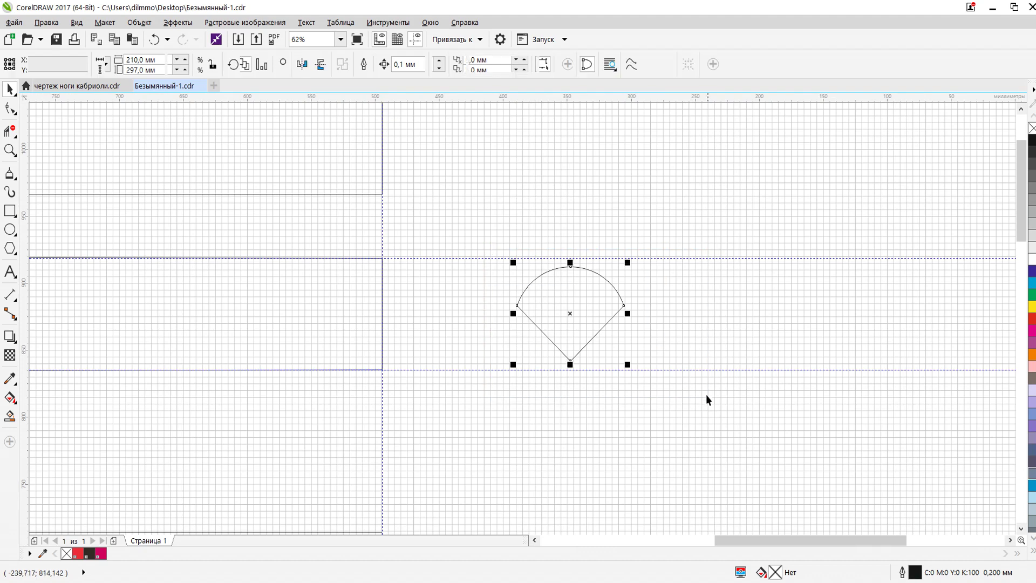
# Try rotating the fan shape to 90° and then 0°, then undo the rotation
pyautogui.click(254, 64)
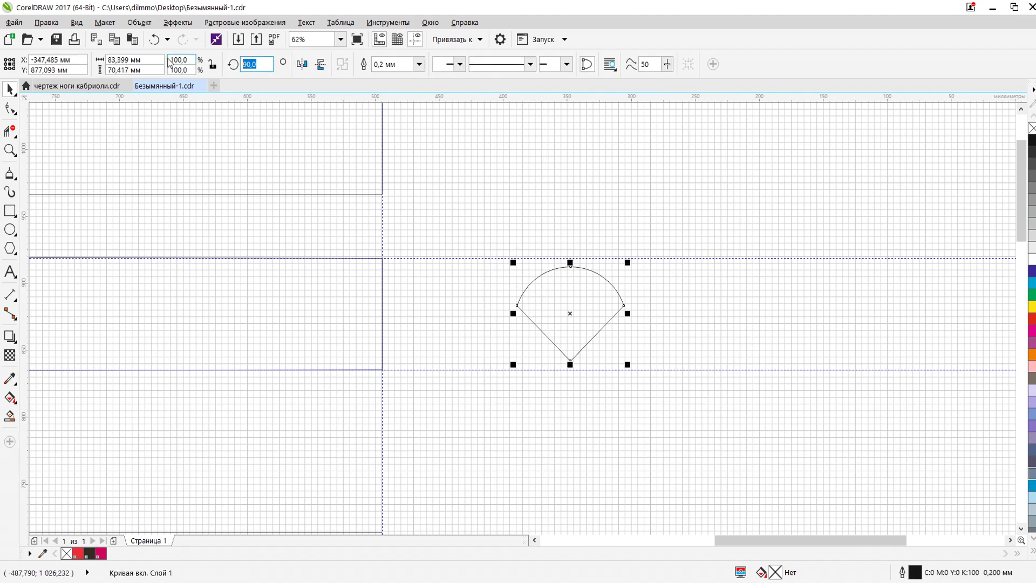
pyautogui.write('90')
pyautogui.press('Return')
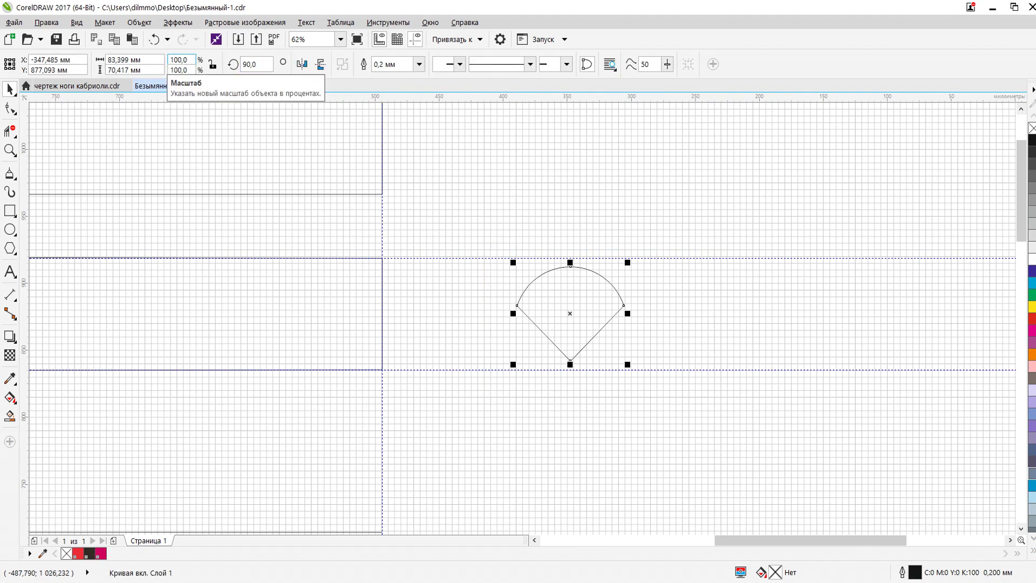
pyautogui.click(253, 64)
pyautogui.write('0')
pyautogui.press('Return')
pyautogui.scroll(2, 578, 319)
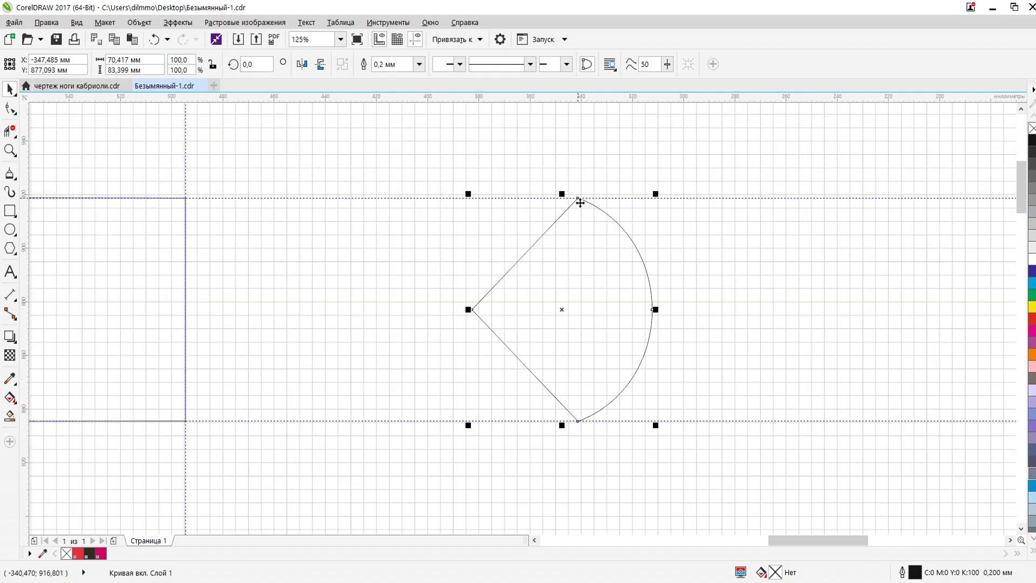
pyautogui.scroll(-3, 634, 327)
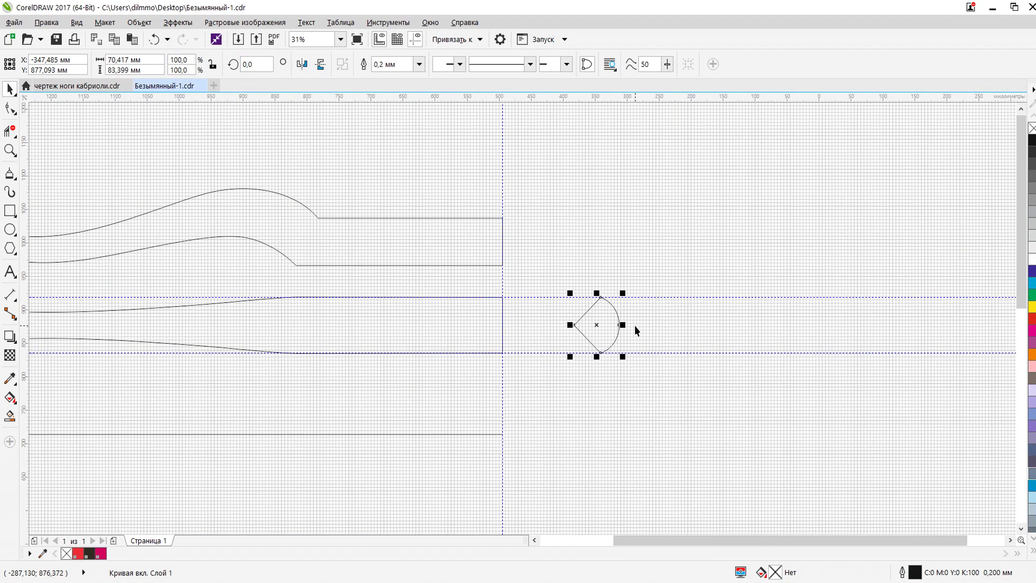
pyautogui.hotkey('ctrl', 'z')
# Marquee-select all four leg profile curves together
pyautogui.click(573, 273)
pyautogui.moveTo(568, 273); pyautogui.dragTo(670, 271, button='middle')
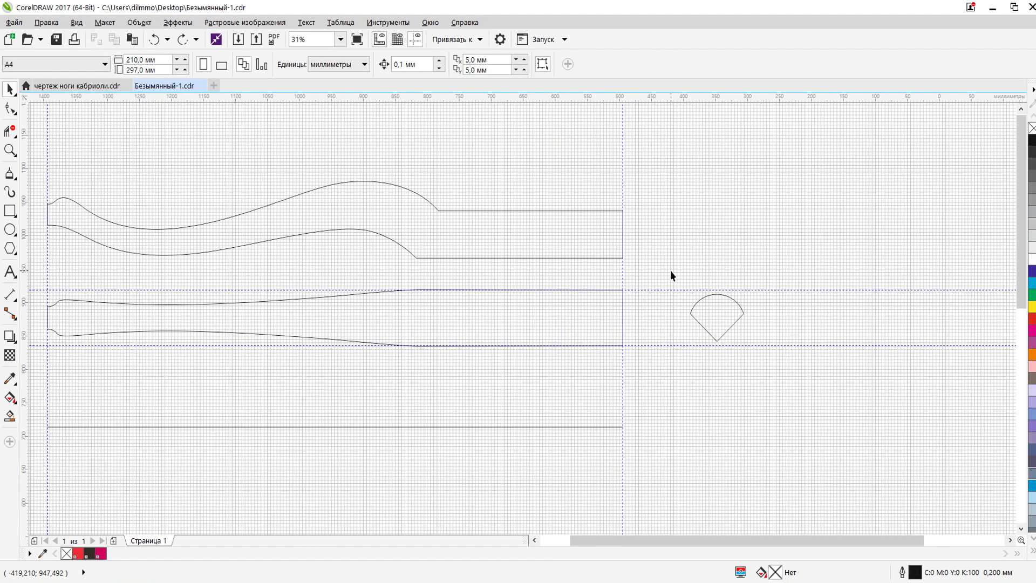
pyautogui.moveTo(661, 268); pyautogui.dragTo(767, 359)
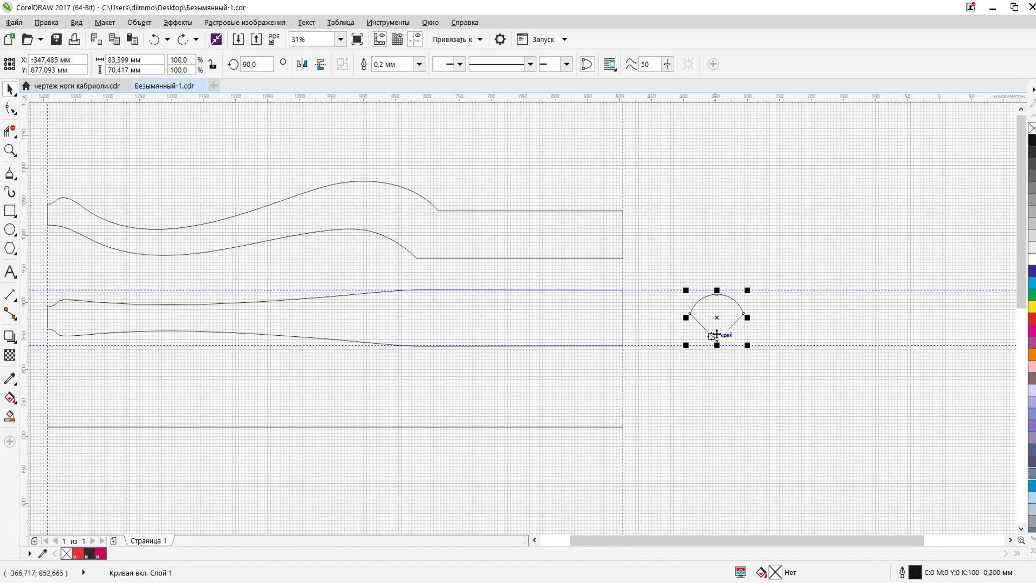
pyautogui.click(717, 258)
pyautogui.scroll(-1, 717, 258)
pyautogui.moveTo(327, 193)
pyautogui.mouseDown()
pyautogui.moveTo(821, 327)
pyautogui.moveTo(812, 376)
pyautogui.mouseUp()
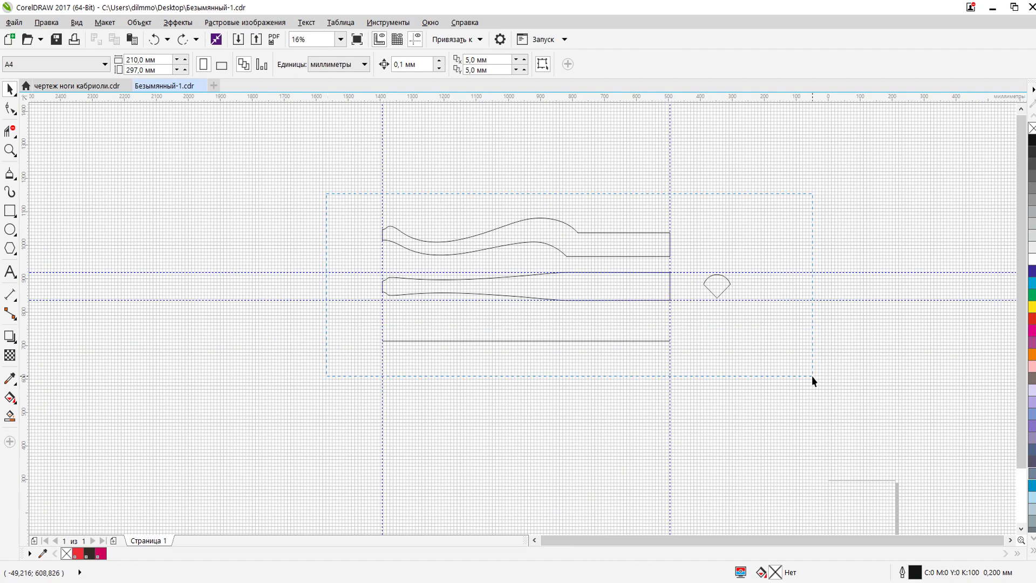
# Export the selected curves as an AI - Adobe Illustrator file with a chosen compatibility version
pyautogui.click(14, 23)
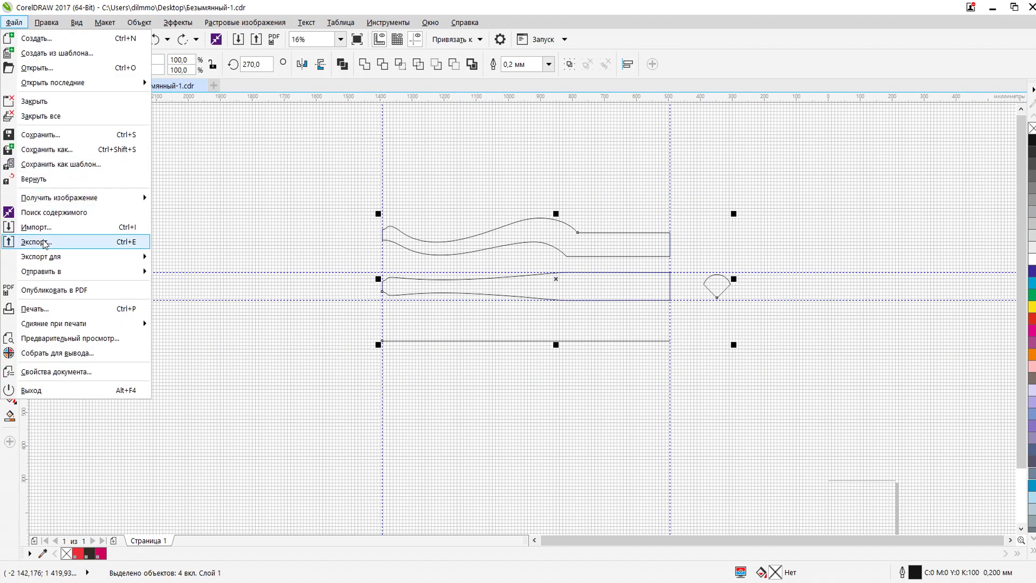
pyautogui.click(45, 242)
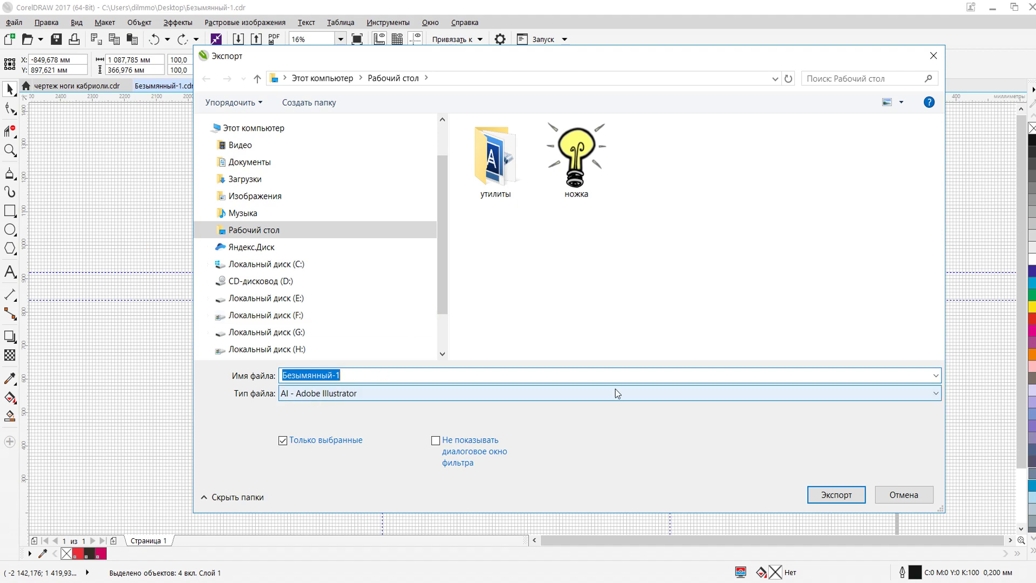
pyautogui.click(836, 494)
pyautogui.click(524, 199)
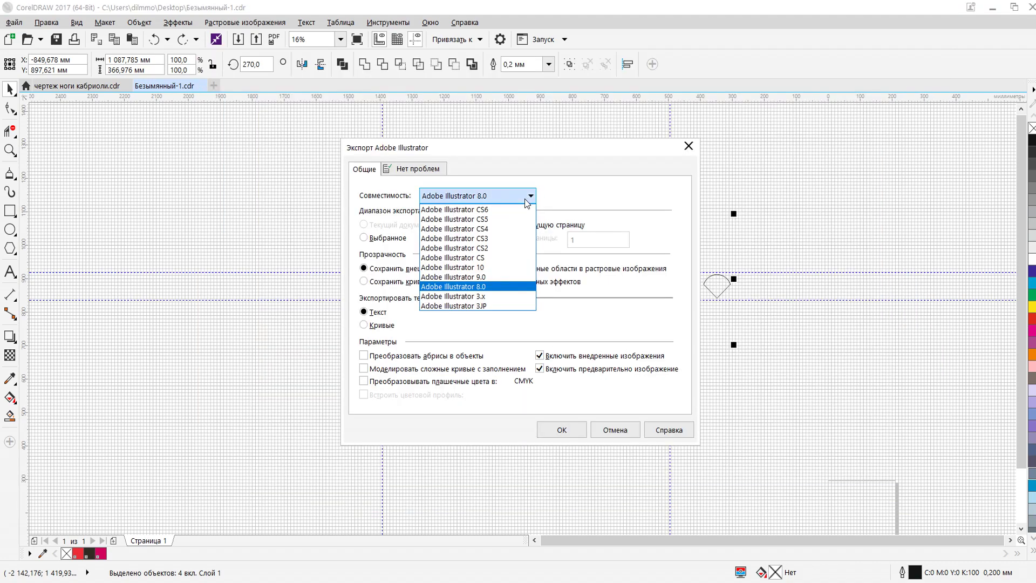
pyautogui.click(688, 147)
pyautogui.click(716, 156)
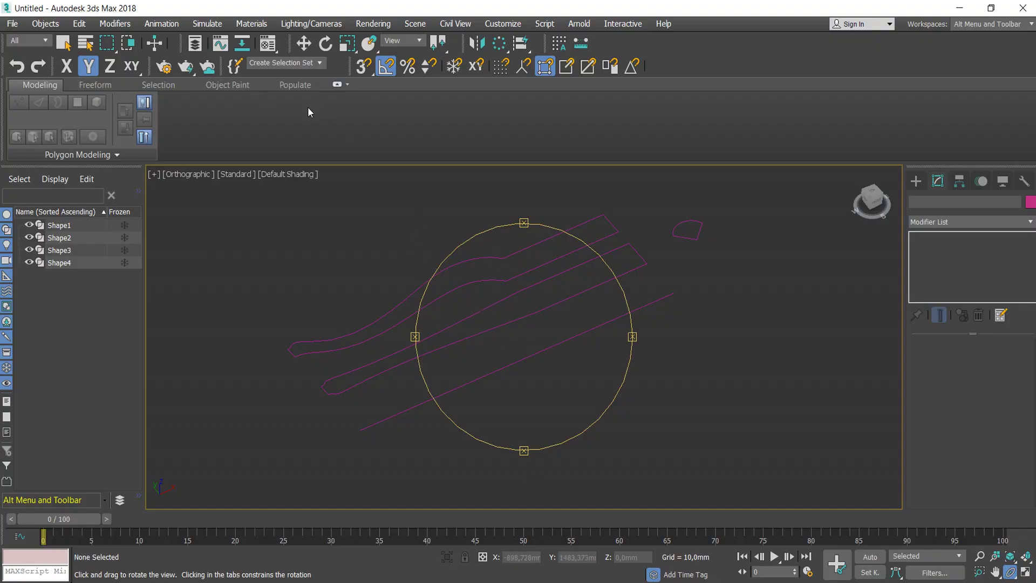
# Delete the previously imported shapes and maximize the Top viewport
pyautogui.moveTo(867, 192); pyautogui.dragTo(871, 191)
pyautogui.click(870, 191)
pyautogui.click(304, 43)
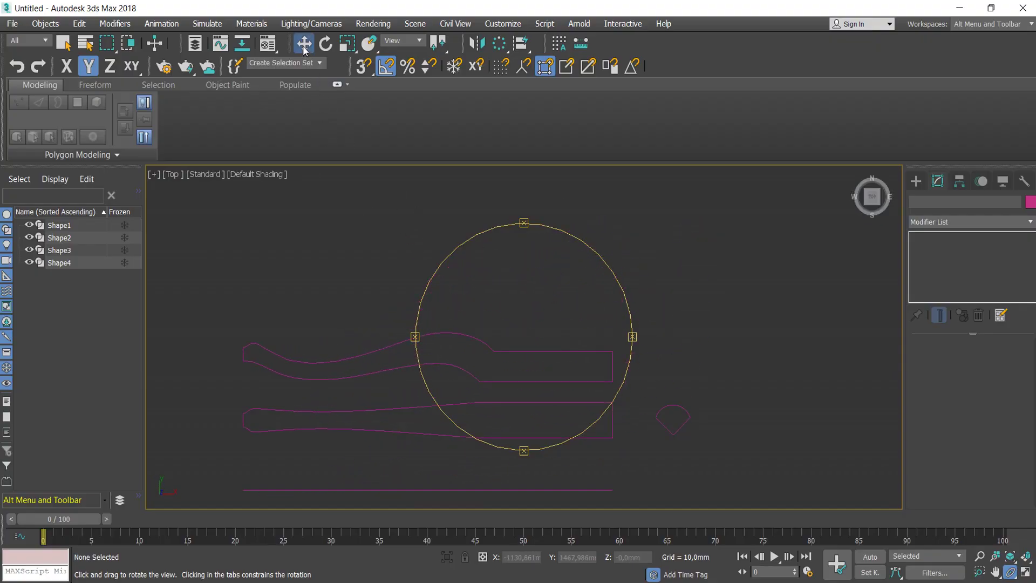
pyautogui.moveTo(288, 291); pyautogui.dragTo(662, 447)
pyautogui.press('Delete')
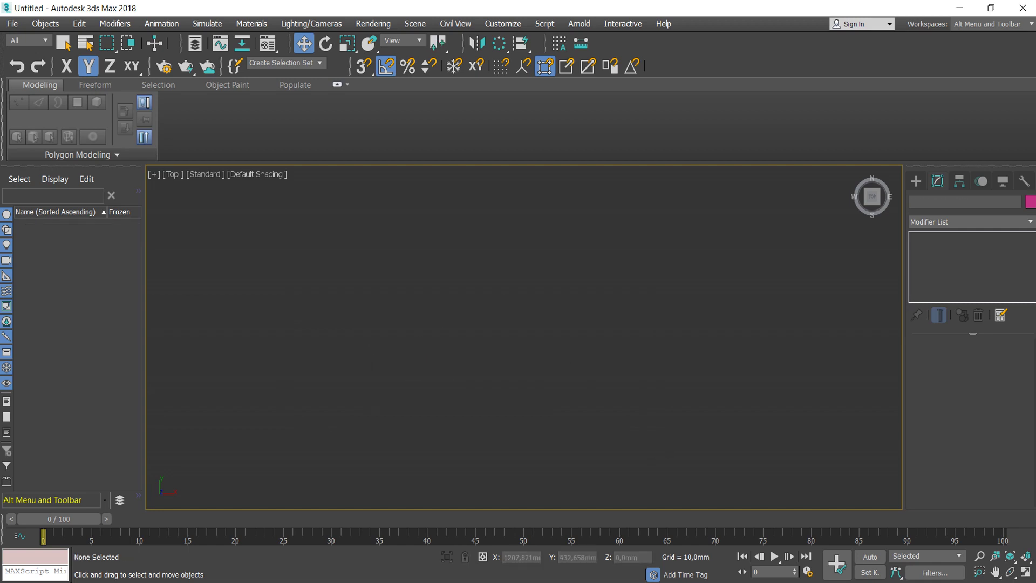
pyautogui.click(1025, 573)
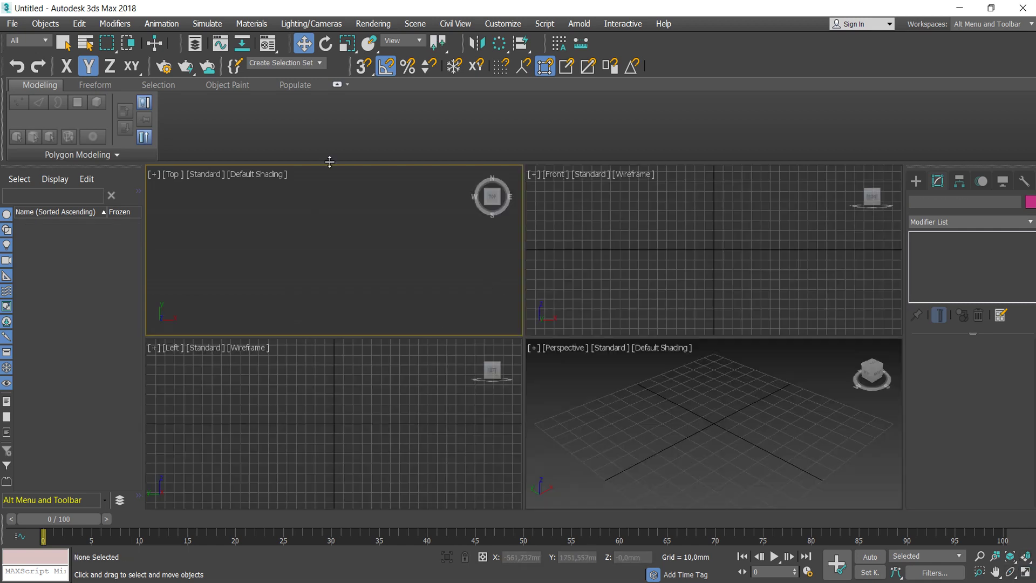
pyautogui.click(1025, 573)
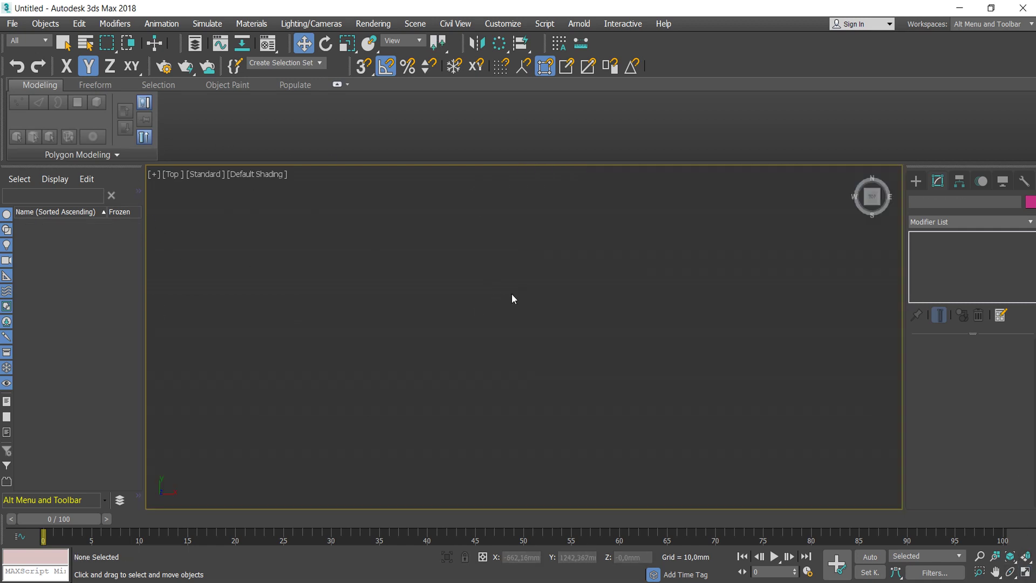
# Import the ножка Illustrator file, merging it into the current scene
pyautogui.click(12, 23)
pyautogui.click(144, 218)
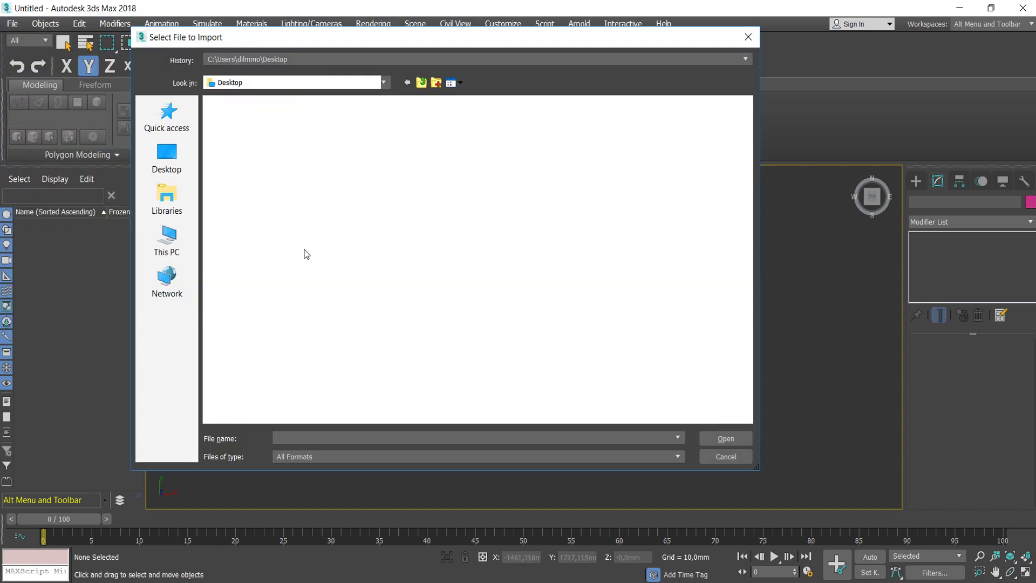
pyautogui.click(313, 129)
pyautogui.doubleClick(313, 128)
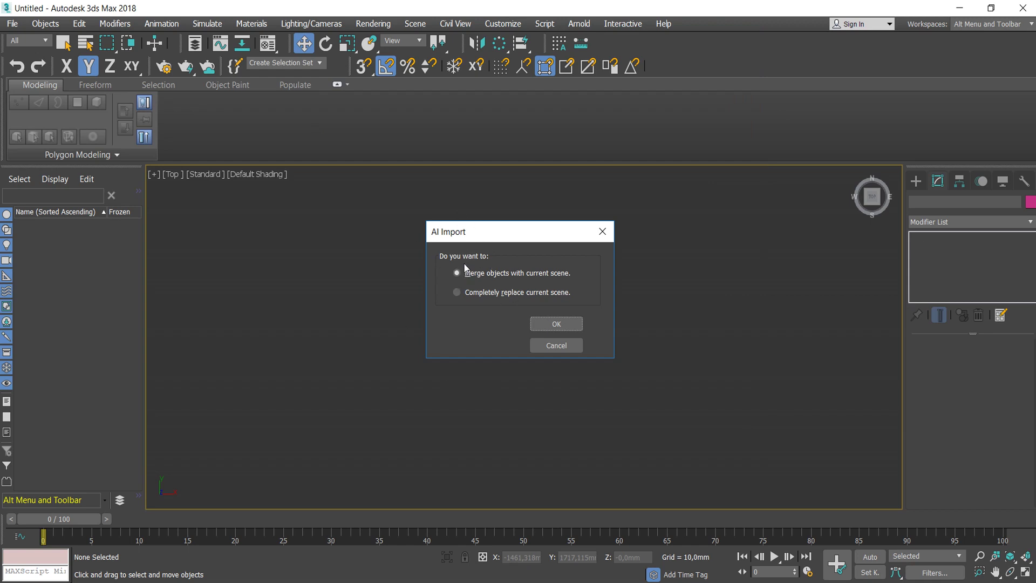
pyautogui.click(549, 327)
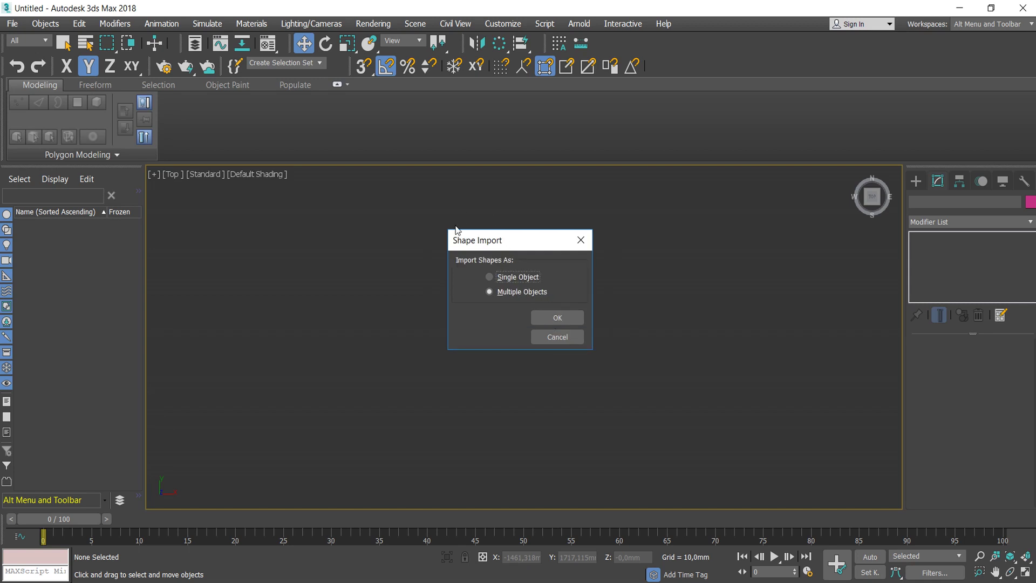
pyautogui.moveTo(484, 246); pyautogui.dragTo(427, 238)
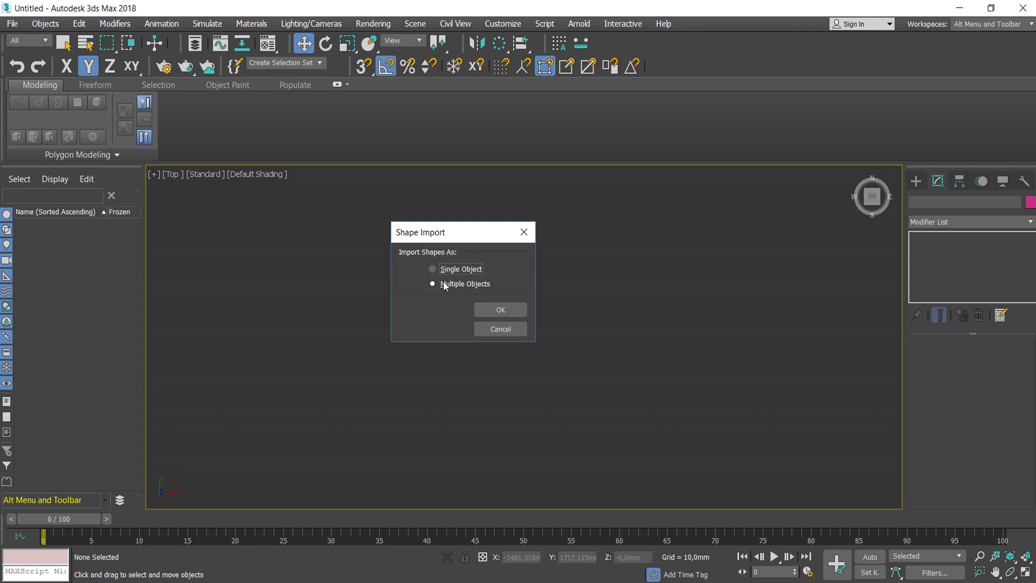
# Bring in the leg profiles as multiple objects and orbit to view them at an angle
pyautogui.click(490, 309)
pyautogui.click(414, 190)
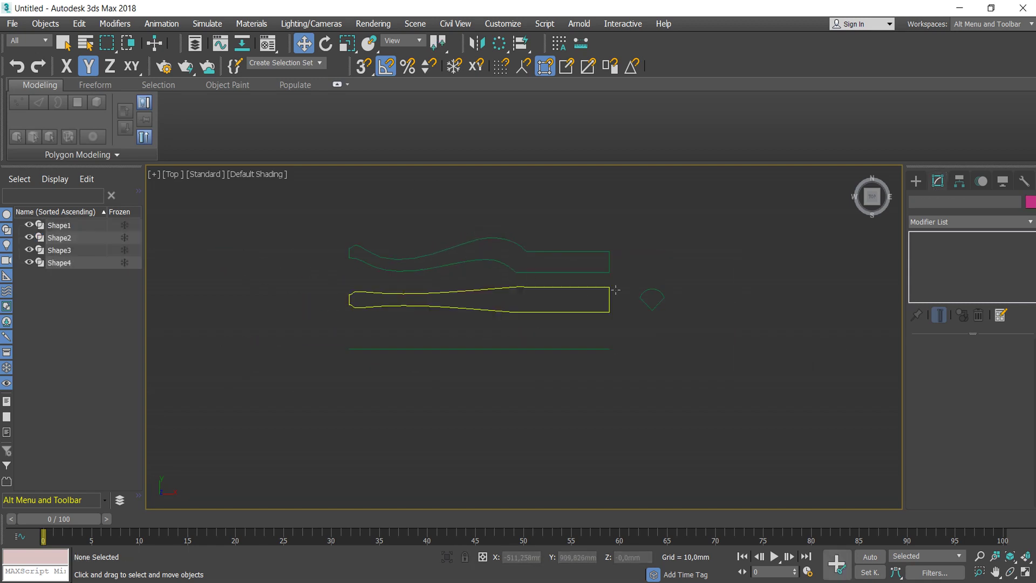
pyautogui.click(1010, 572)
pyautogui.moveTo(475, 323); pyautogui.dragTo(500, 273)
pyautogui.moveTo(428, 217); pyautogui.dragTo(541, 286)
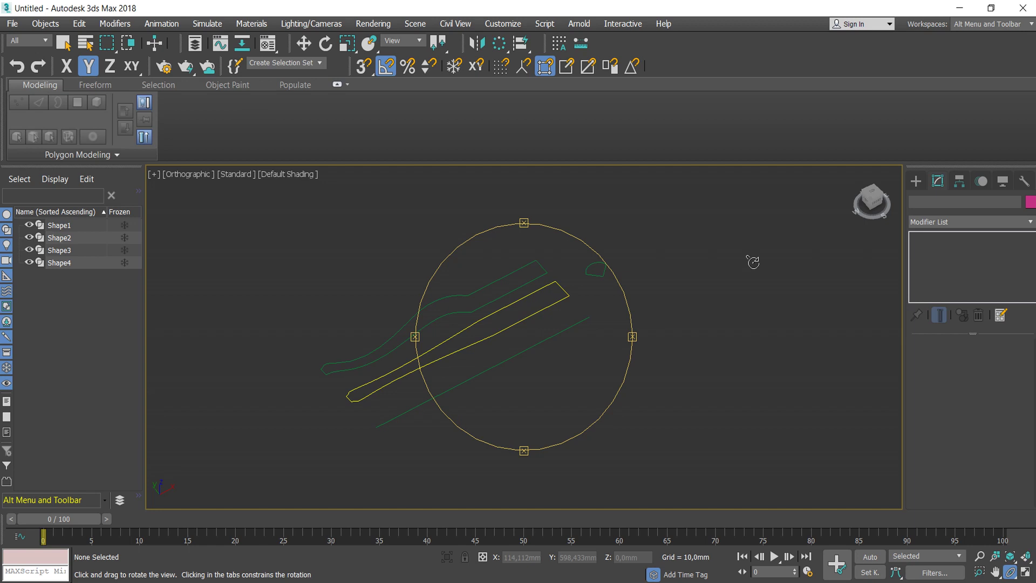
# Select the straight path line Shape4
pyautogui.click(304, 43)
pyautogui.click(527, 352)
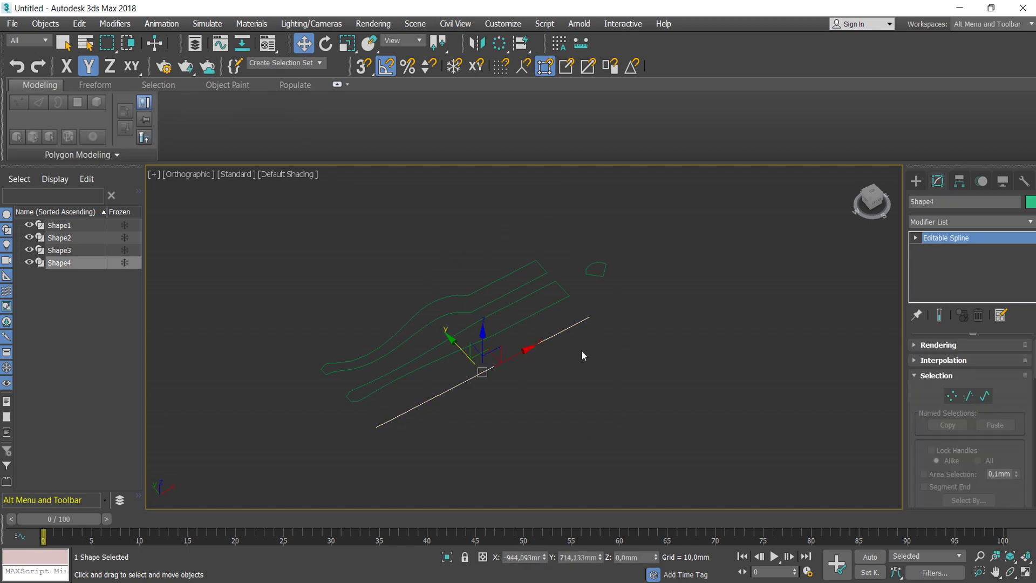
pyautogui.moveTo(582, 349); pyautogui.dragTo(617, 322, button='middle')
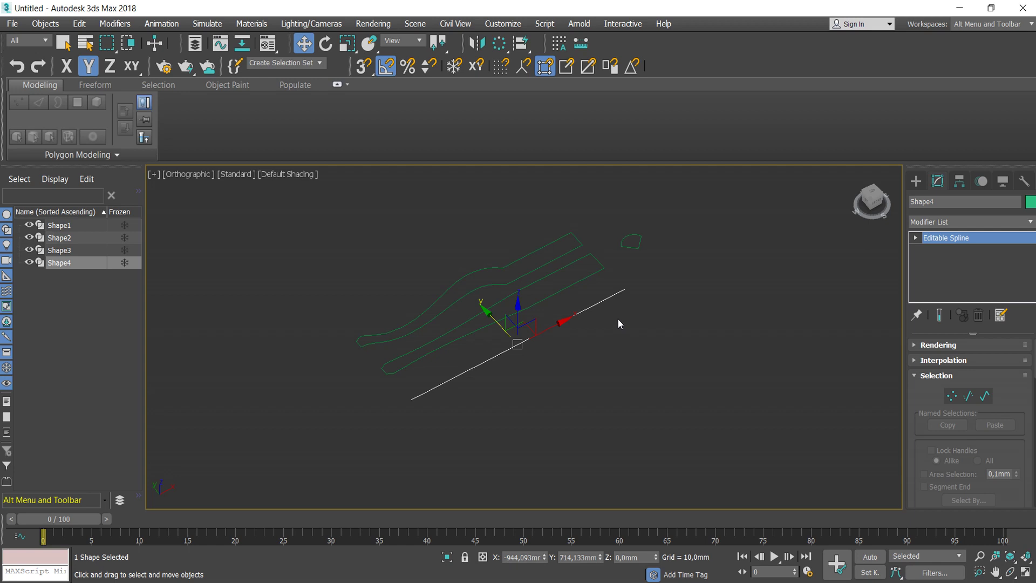
pyautogui.click(593, 327)
pyautogui.click(570, 317)
pyautogui.click(918, 181)
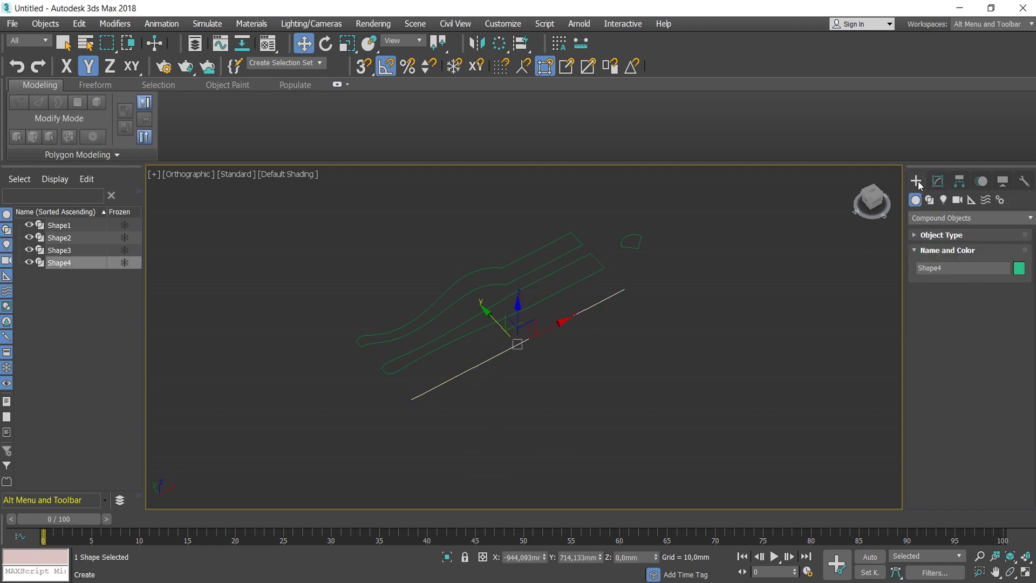
# Create a Compound Objects Loft on Shape4 using the small profile as its shape
pyautogui.click(926, 218)
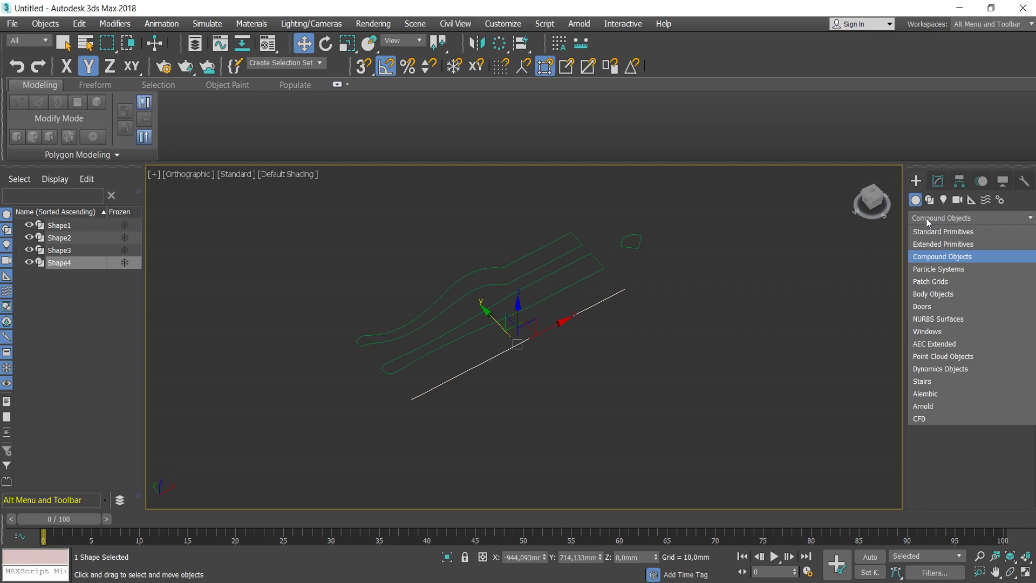
pyautogui.click(921, 256)
pyautogui.click(912, 250)
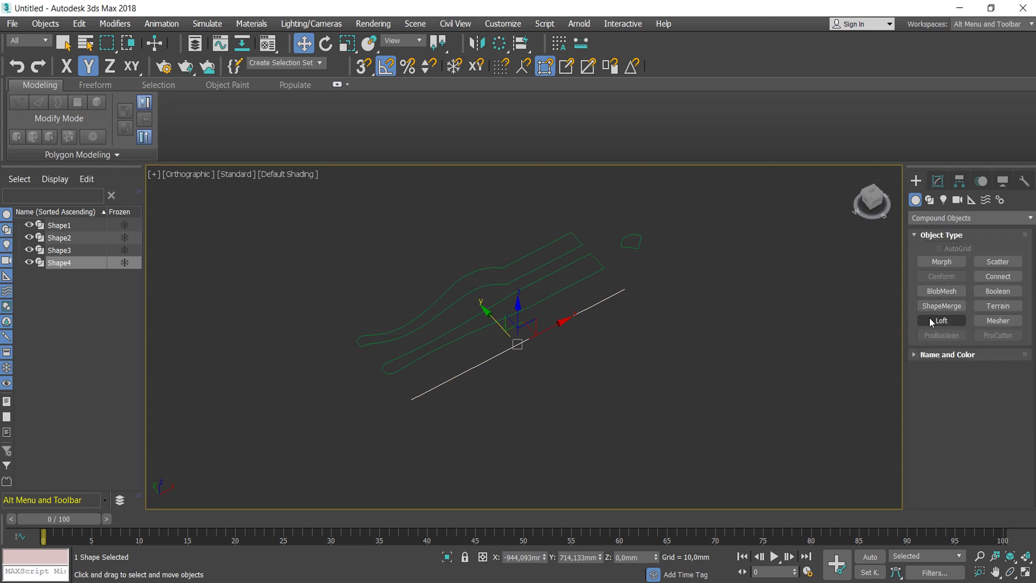
pyautogui.click(930, 317)
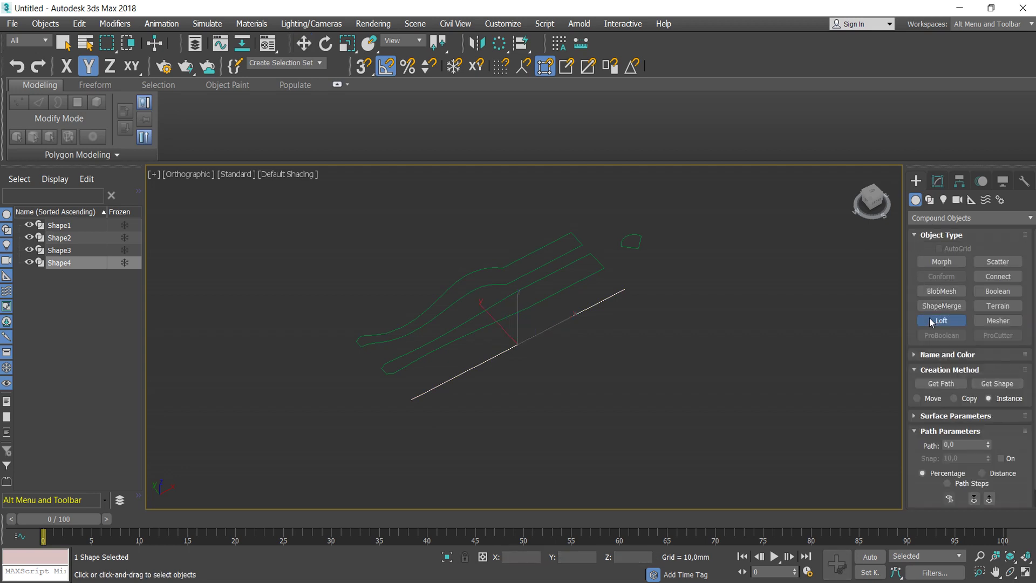
pyautogui.click(992, 384)
pyautogui.click(637, 246)
pyautogui.scroll(2, 540, 337)
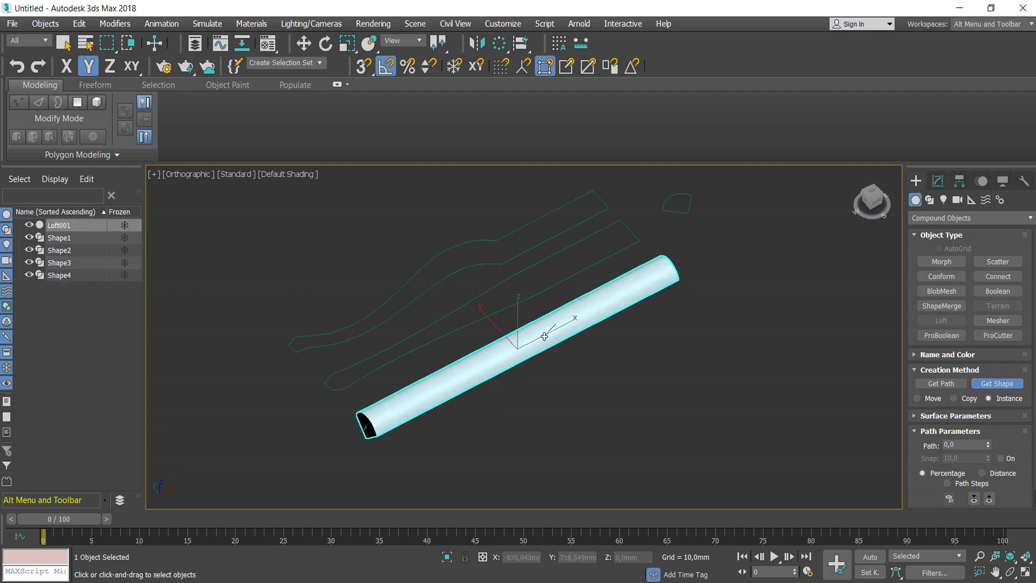
# Open and close the Material Editor, then select Loft001 for editing
pyautogui.press('m')
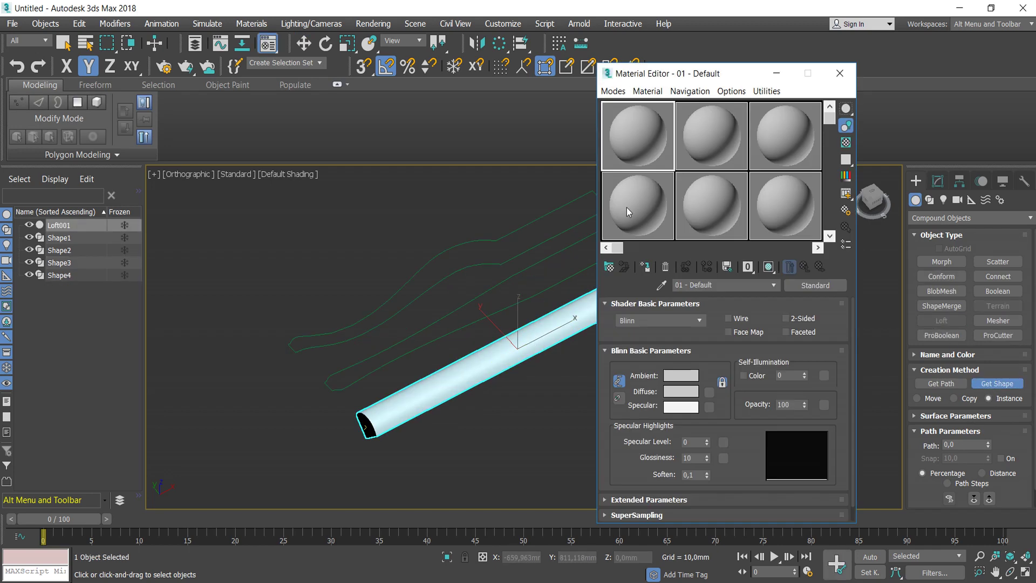
pyautogui.click(839, 73)
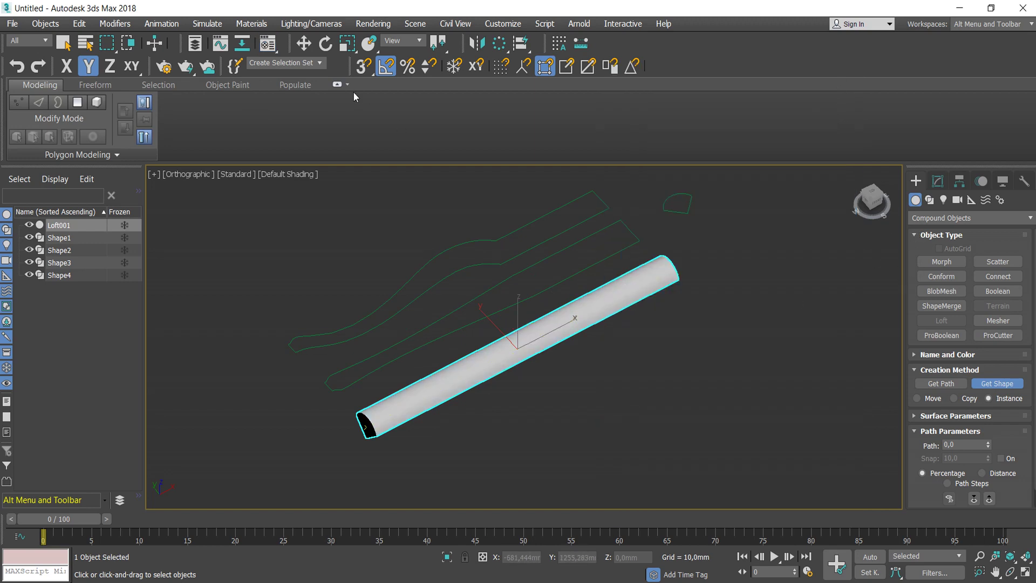
pyautogui.click(304, 44)
pyautogui.click(604, 299)
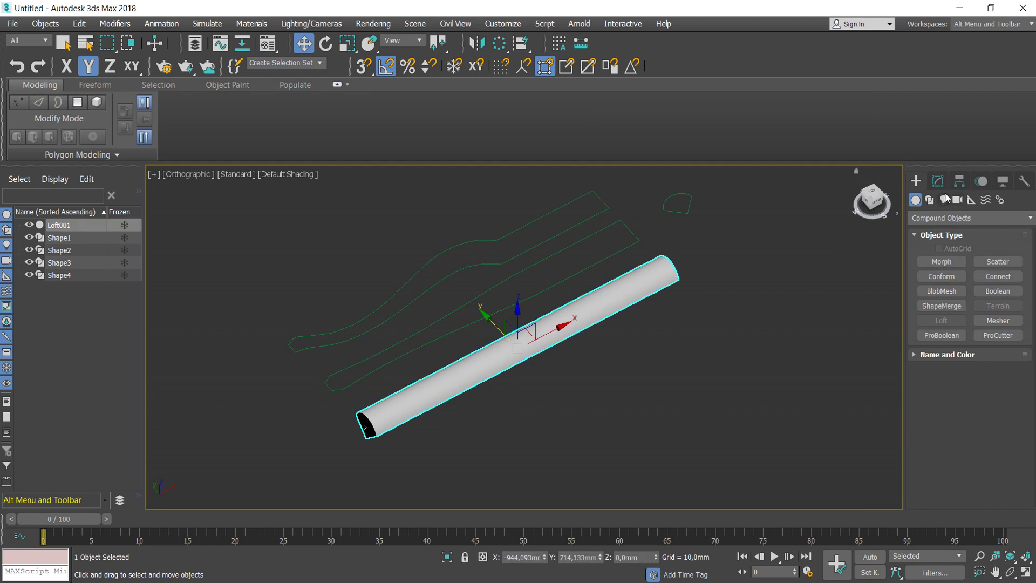
pyautogui.click(940, 180)
# Expand the loft's Skin Parameters and preview the tube mesh with Edged Faces
pyautogui.click(913, 393)
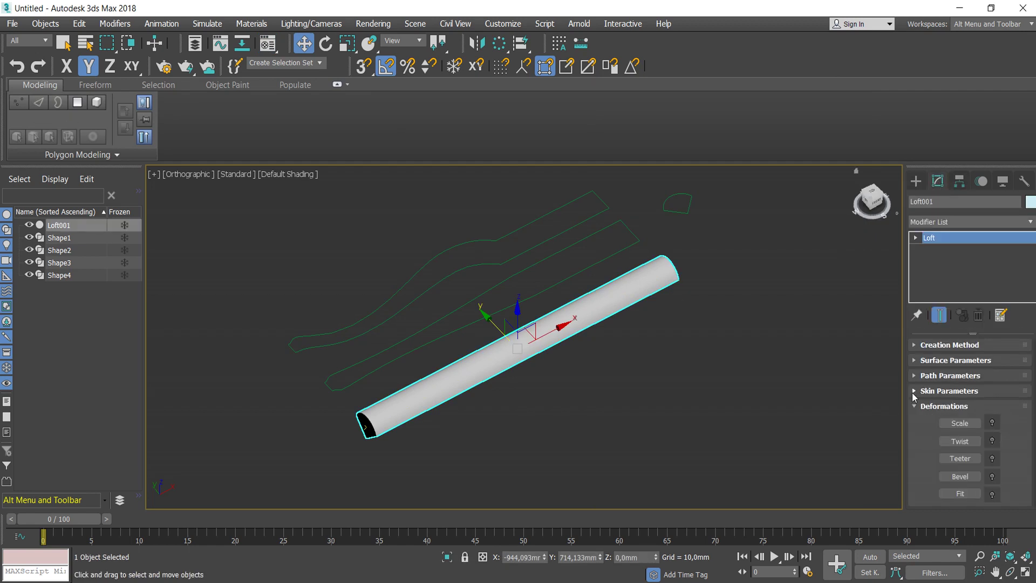
pyautogui.click(913, 407)
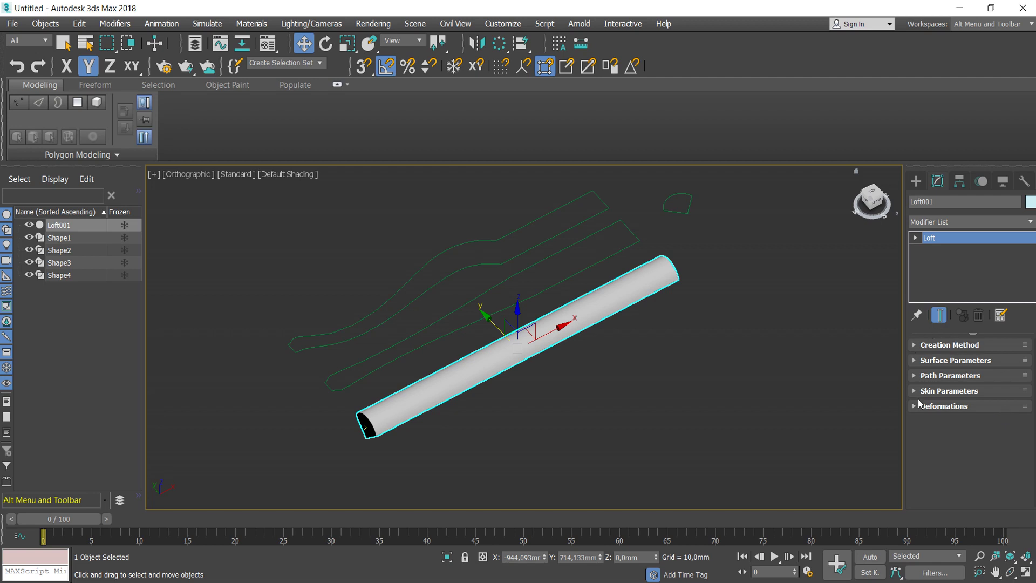
pyautogui.click(916, 345)
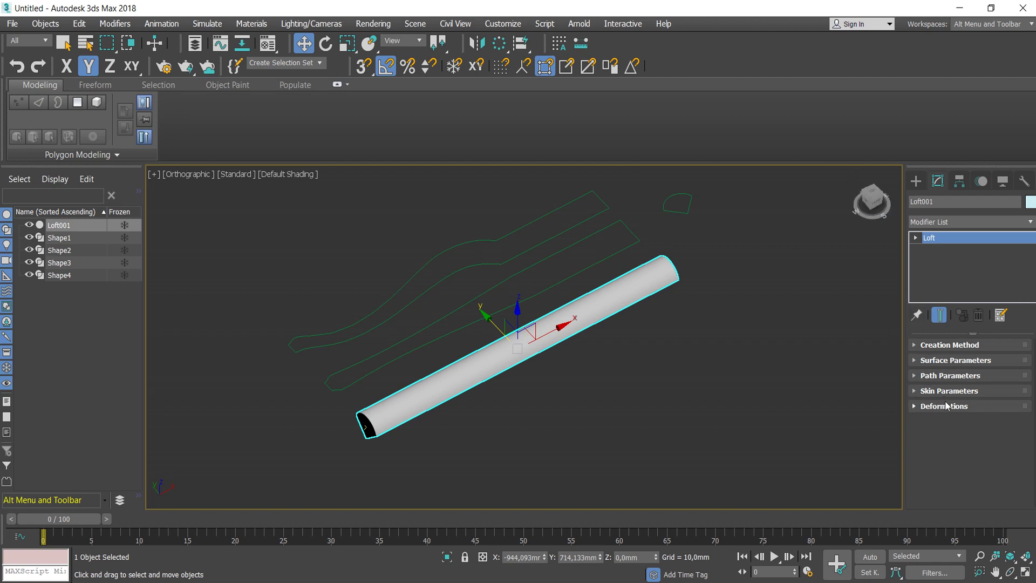
pyautogui.click(943, 391)
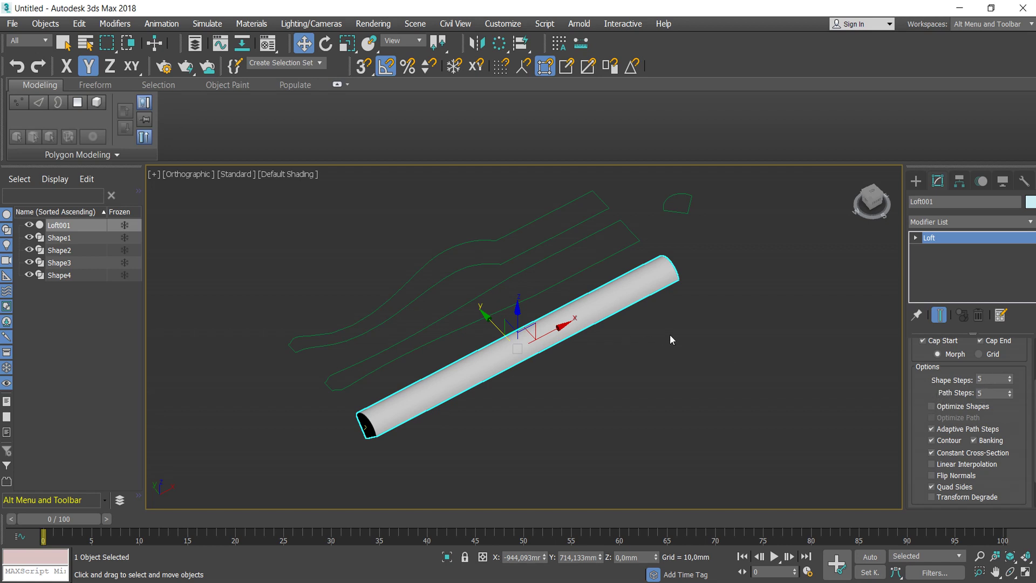
pyautogui.press('F4')
pyautogui.scroll(3, 552, 332)
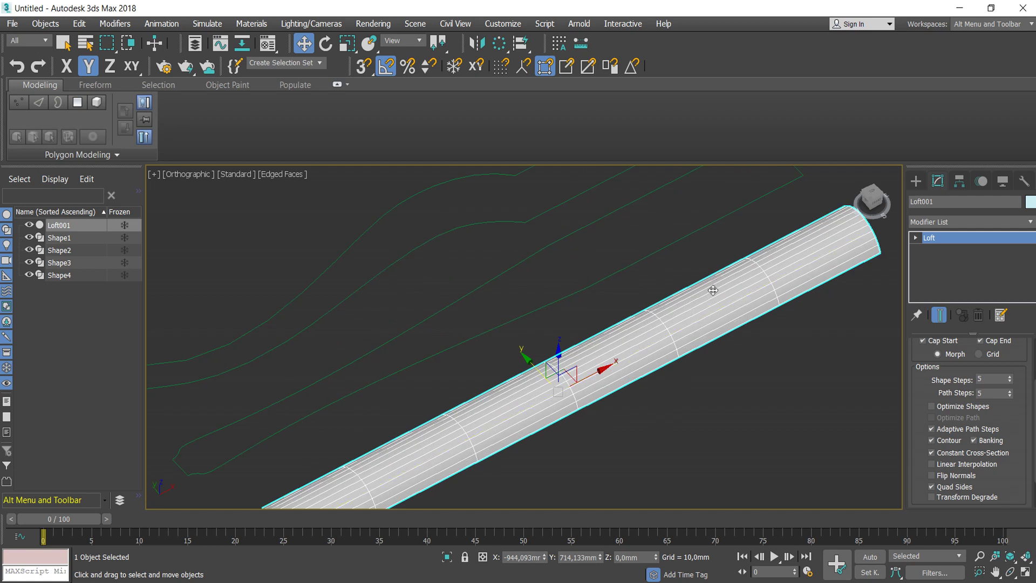
pyautogui.press('F4')
pyautogui.press('z')
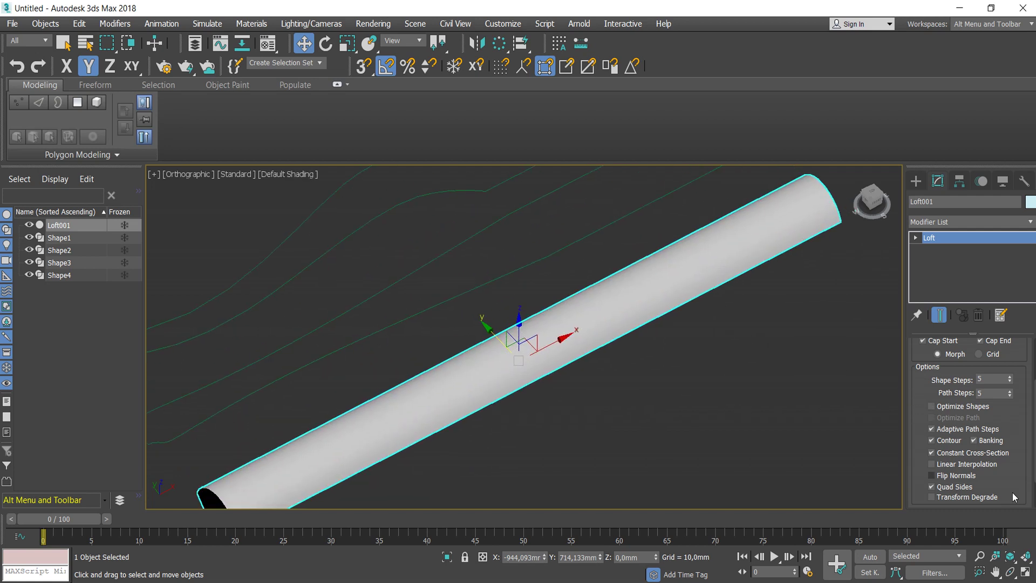
# Orbit around the edged tube and turn on Optimize Shapes
pyautogui.click(1010, 572)
pyautogui.moveTo(578, 363); pyautogui.dragTo(582, 313)
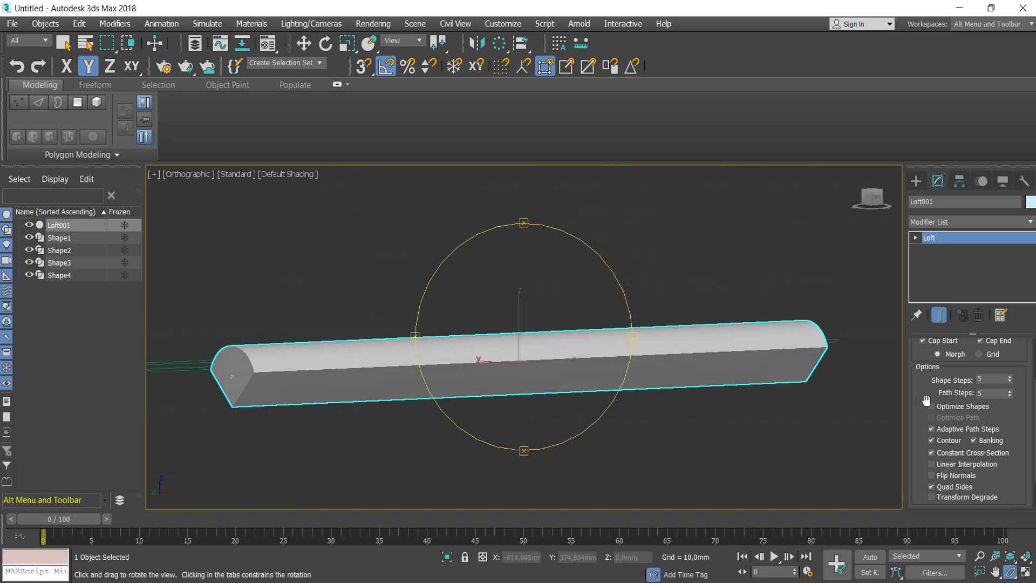
pyautogui.moveTo(517, 336); pyautogui.dragTo(546, 306)
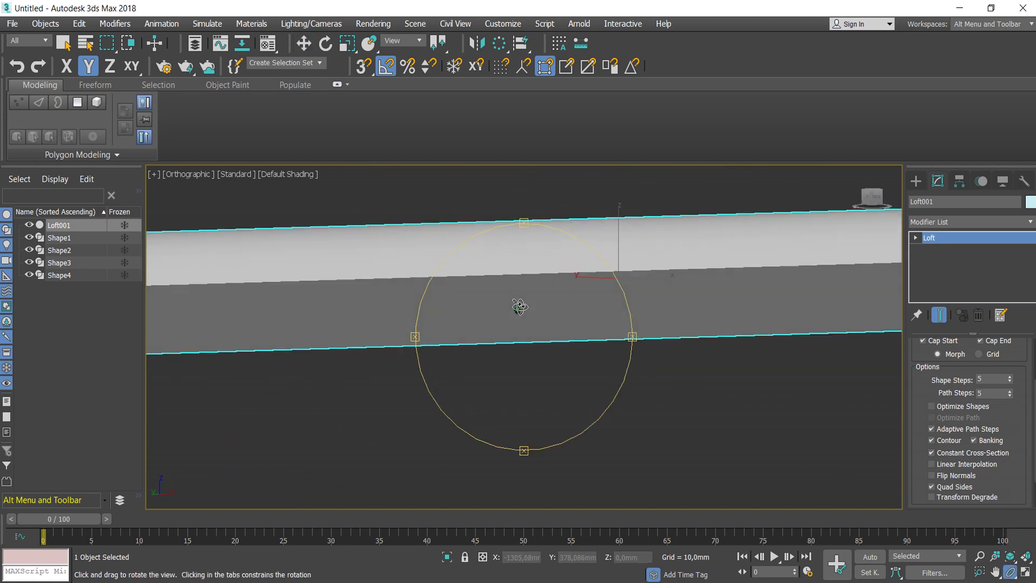
pyautogui.press('F4')
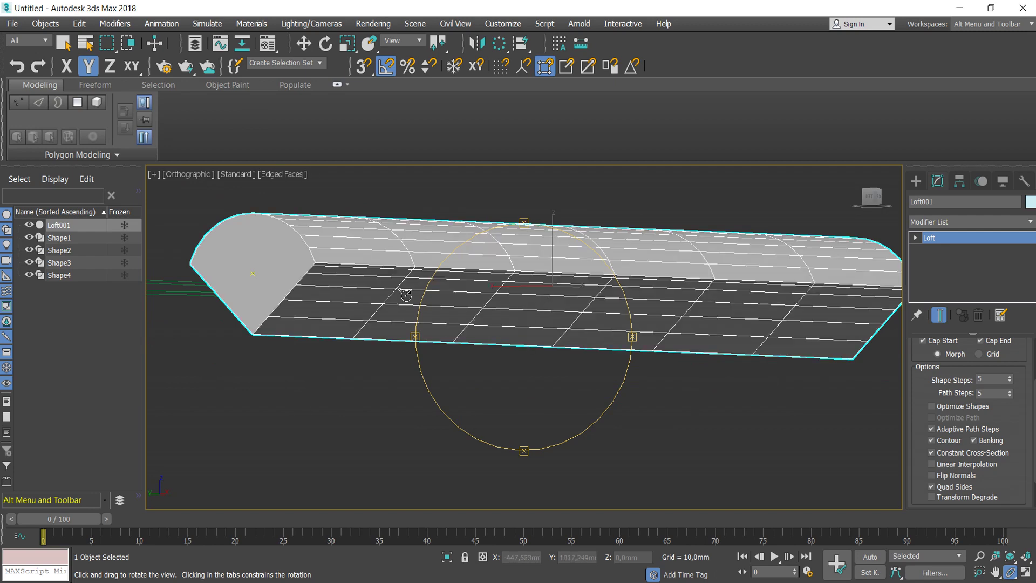
pyautogui.moveTo(542, 307); pyautogui.dragTo(356, 257)
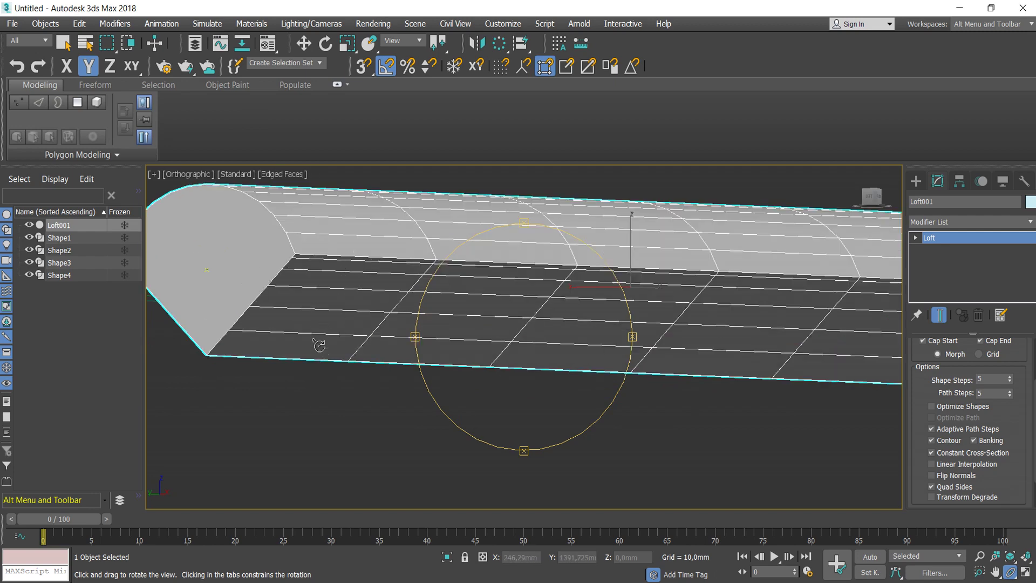
pyautogui.click(931, 406)
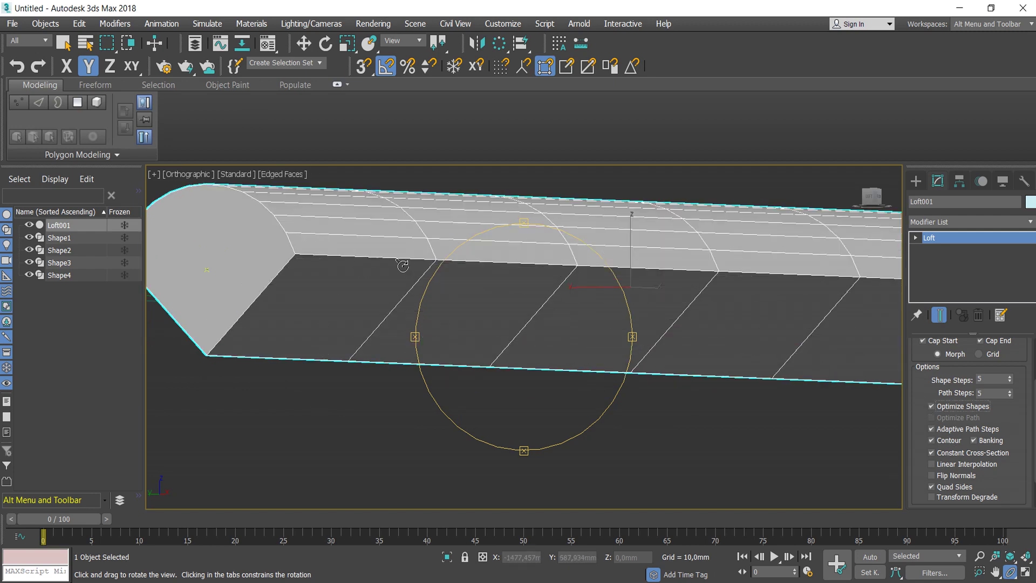
pyautogui.moveTo(464, 282)
pyautogui.mouseDown()
pyautogui.moveTo(486, 296)
pyautogui.moveTo(671, 330)
pyautogui.mouseUp()
pyautogui.moveTo(919, 401)
pyautogui.mouseDown()
pyautogui.moveTo(914, 322)
pyautogui.moveTo(927, 485)
pyautogui.mouseUp()
pyautogui.click(913, 389)
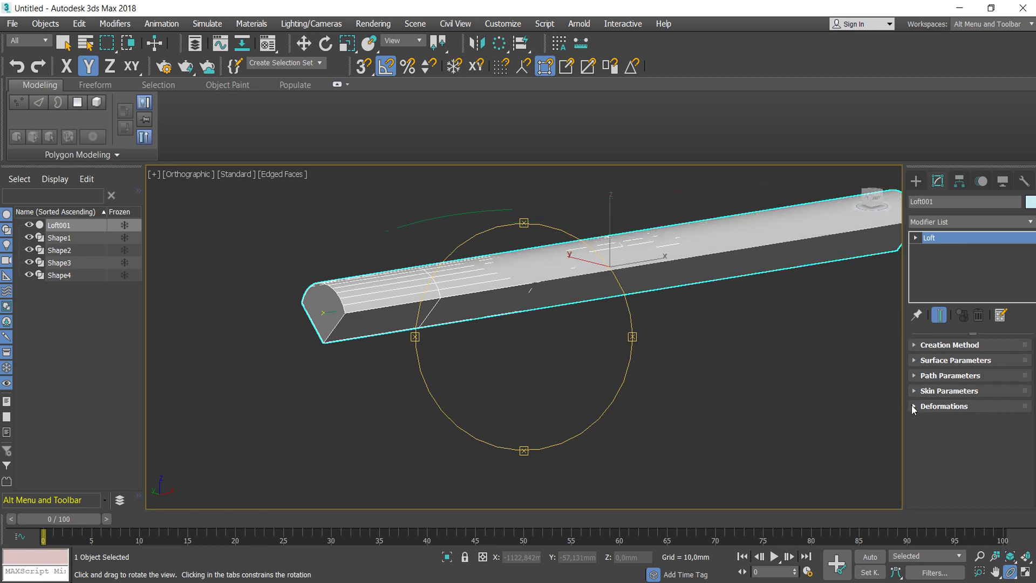
# Open Fit deformation, disable Make Symmetrical, and fit Shape2 as the X-axis profile
pyautogui.click(914, 406)
pyautogui.moveTo(559, 347)
pyautogui.mouseDown()
pyautogui.moveTo(555, 335)
pyautogui.moveTo(618, 334)
pyautogui.moveTo(546, 319)
pyautogui.moveTo(538, 324)
pyautogui.moveTo(545, 351)
pyautogui.mouseUp()
pyautogui.click(960, 494)
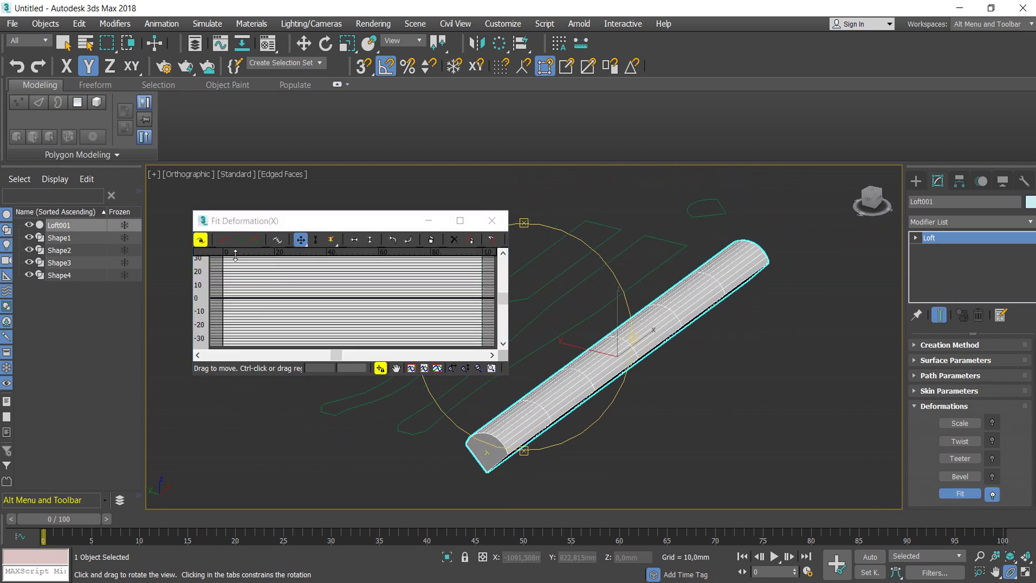
pyautogui.click(199, 241)
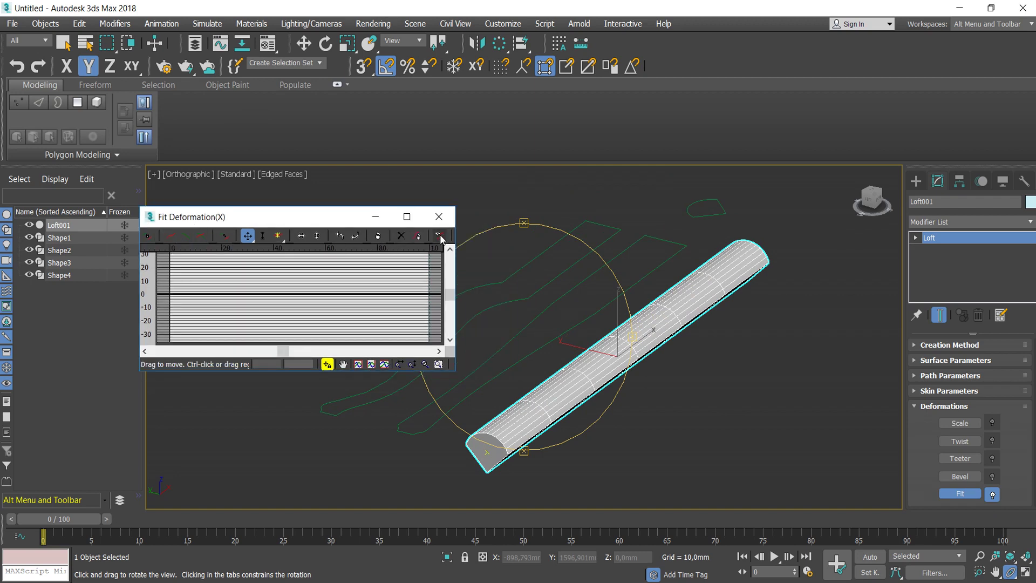
pyautogui.click(439, 235)
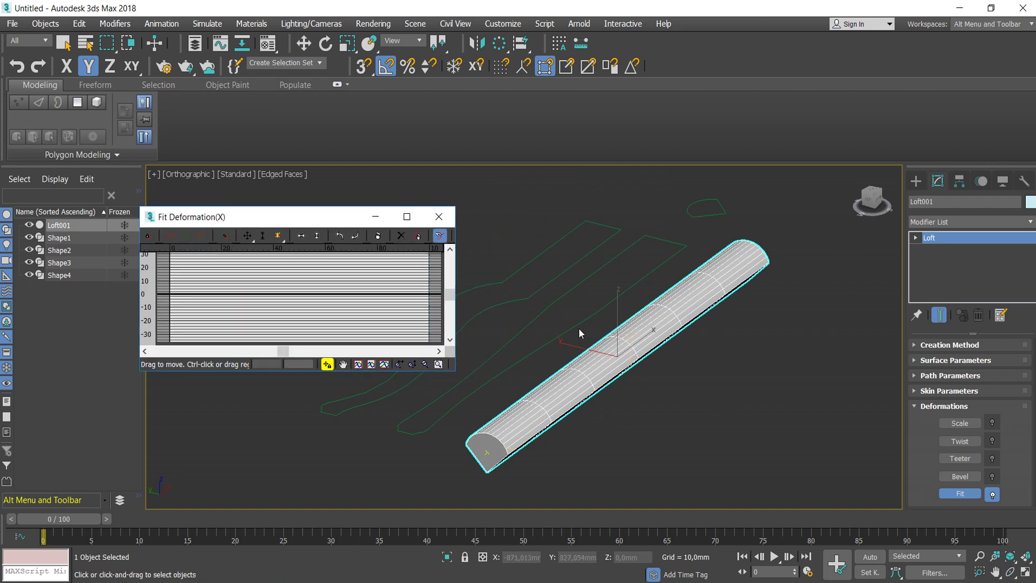
pyautogui.click(546, 341)
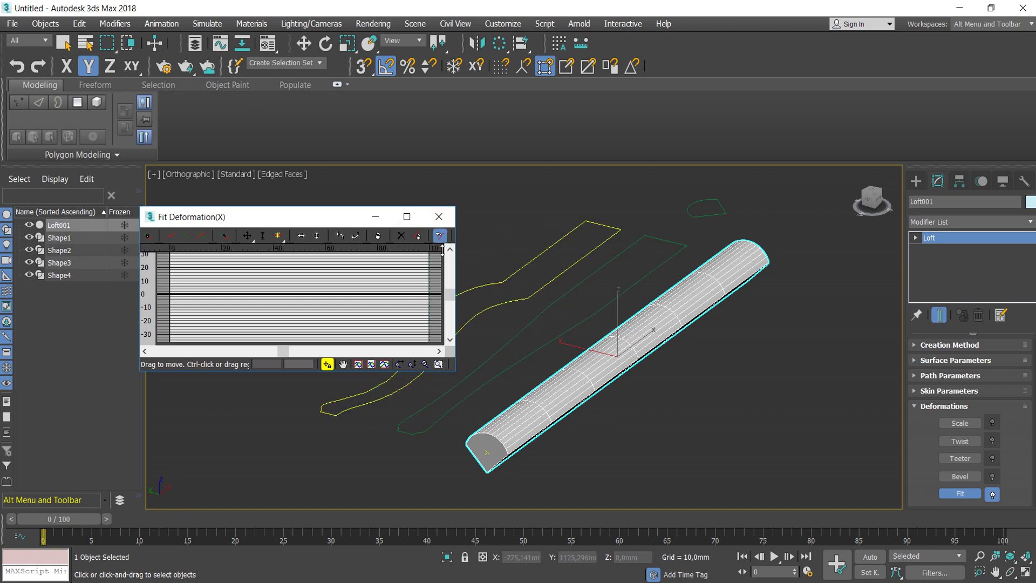
pyautogui.click(552, 336)
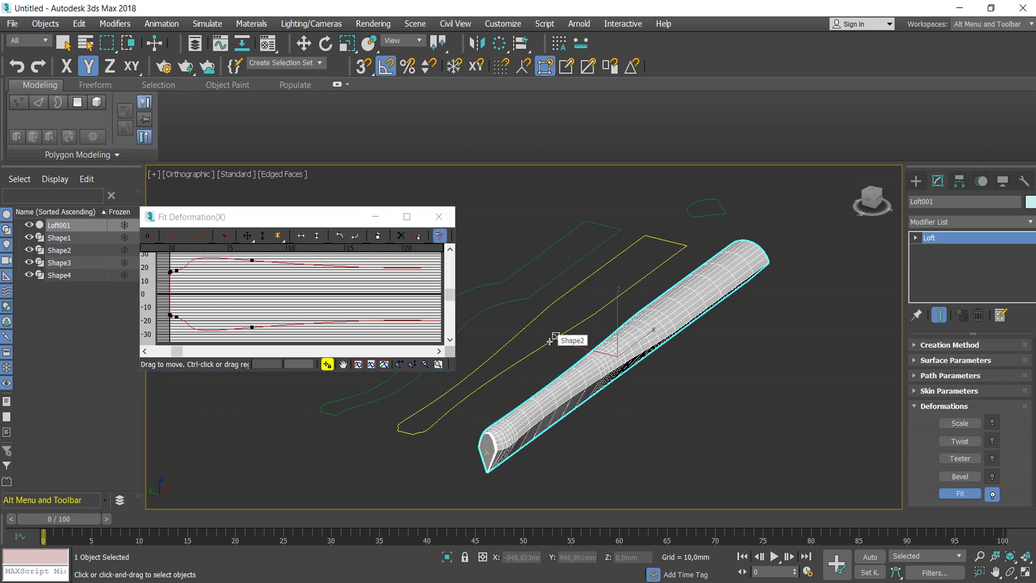
# Fit Shape1 as the Y-axis profile and return to smooth shading
pyautogui.click(185, 236)
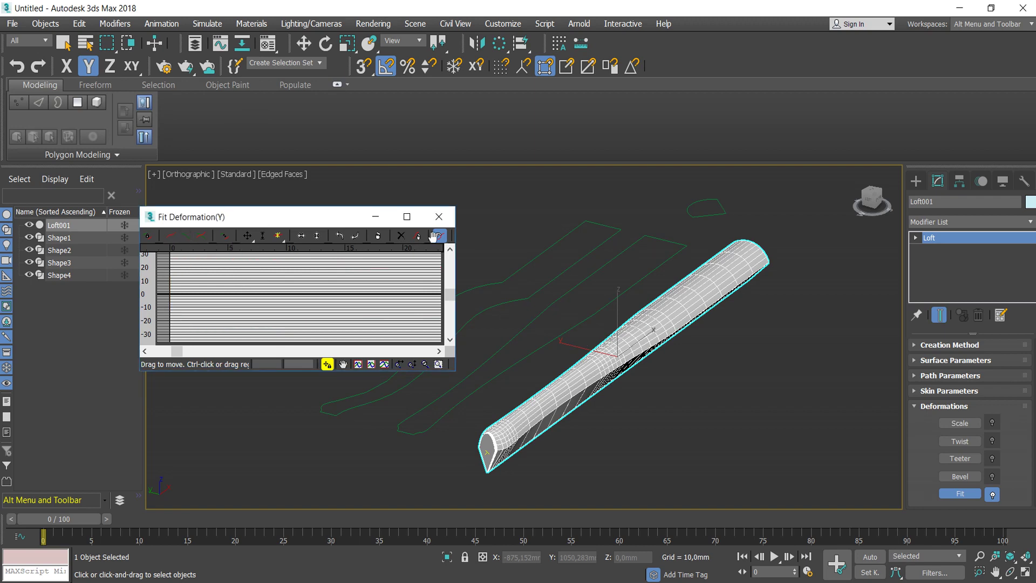
pyautogui.click(527, 297)
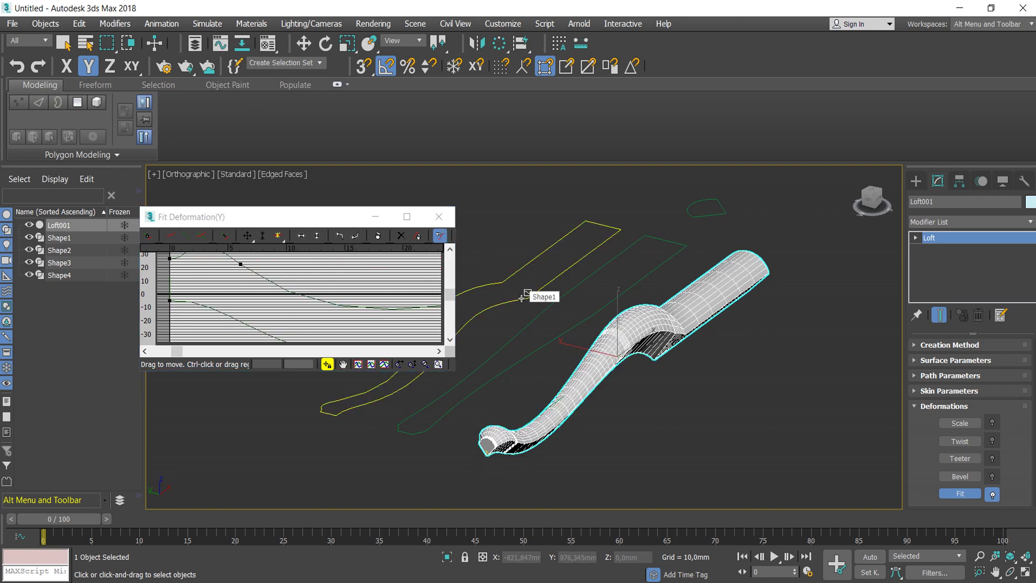
pyautogui.press('F4')
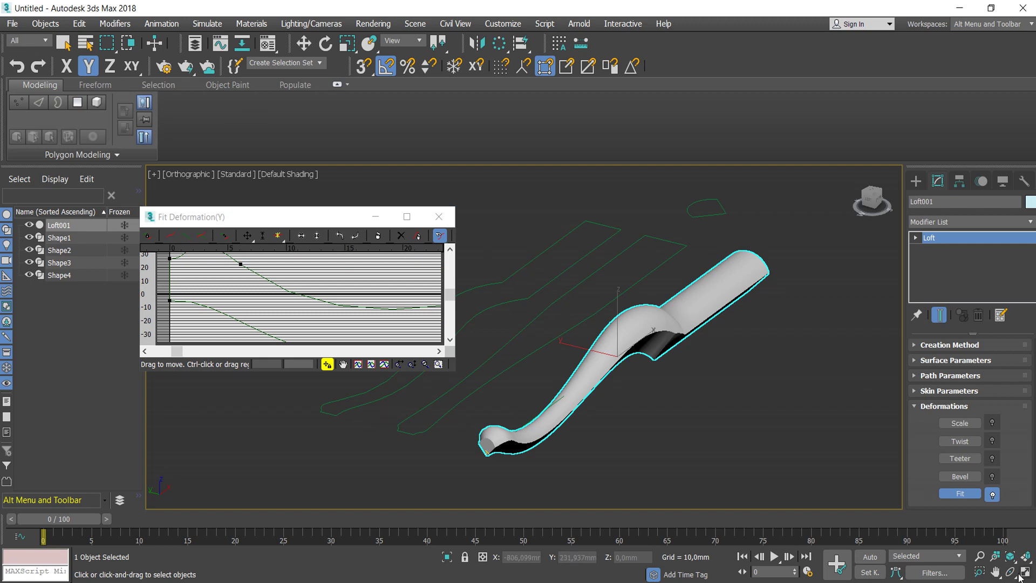
pyautogui.click(1010, 573)
# Orbit around Loft001 to check the curved cabriole leg, closing the Fit Deformation window
pyautogui.moveTo(556, 324)
pyautogui.mouseDown()
pyautogui.moveTo(556, 365)
pyautogui.moveTo(438, 357)
pyautogui.moveTo(347, 312)
pyautogui.moveTo(397, 322)
pyautogui.moveTo(420, 308)
pyautogui.moveTo(659, 296)
pyautogui.moveTo(696, 355)
pyautogui.moveTo(614, 398)
pyautogui.moveTo(620, 382)
pyautogui.moveTo(488, 270)
pyautogui.moveTo(568, 326)
pyautogui.moveTo(604, 319)
pyautogui.moveTo(496, 243)
pyautogui.moveTo(526, 316)
pyautogui.mouseUp()
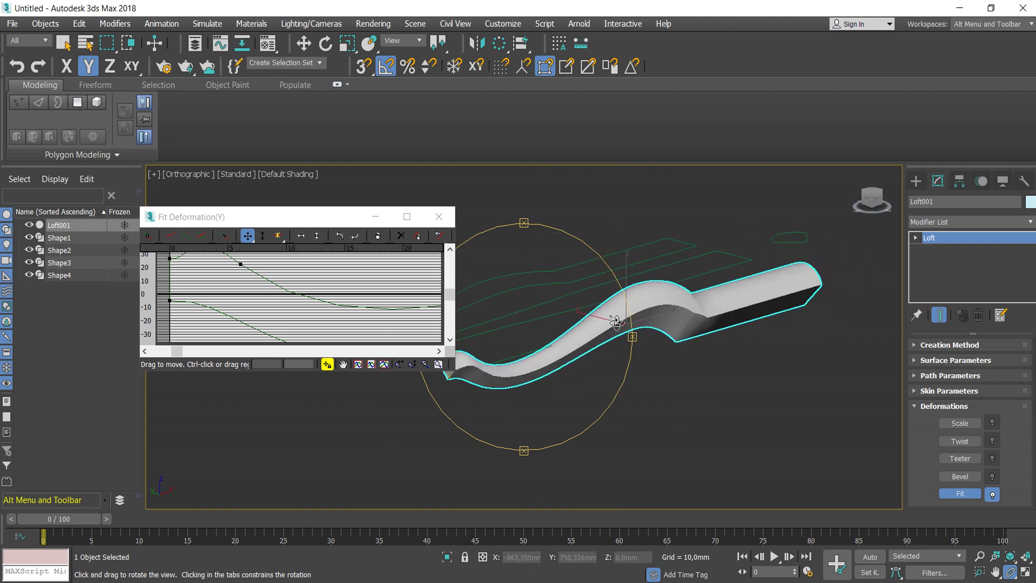
pyautogui.moveTo(621, 322)
pyautogui.mouseDown()
pyautogui.moveTo(590, 289)
pyautogui.moveTo(609, 307)
pyautogui.mouseUp()
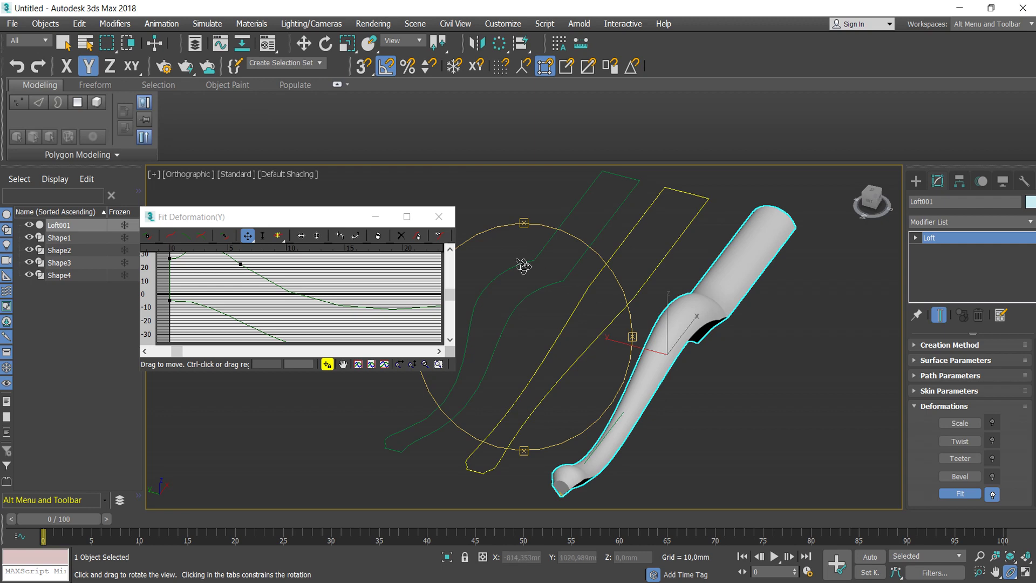
pyautogui.click(439, 216)
pyautogui.moveTo(551, 300)
pyautogui.mouseDown()
pyautogui.moveTo(543, 358)
pyautogui.moveTo(637, 340)
pyautogui.moveTo(601, 280)
pyautogui.moveTo(534, 313)
pyautogui.moveTo(516, 292)
pyautogui.moveTo(521, 343)
pyautogui.moveTo(361, 365)
pyautogui.moveTo(450, 372)
pyautogui.moveTo(529, 297)
pyautogui.moveTo(505, 292)
pyautogui.mouseUp()
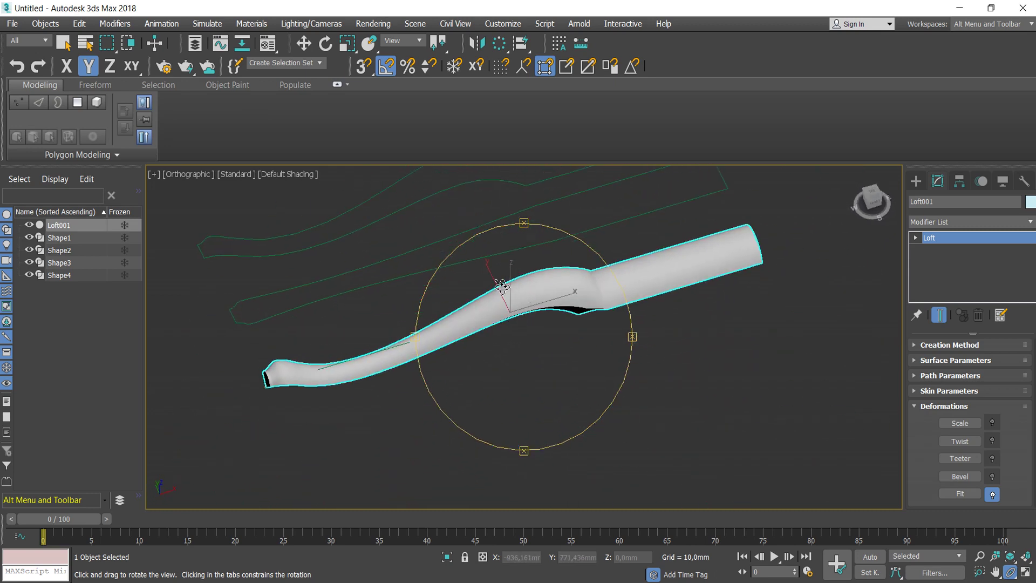